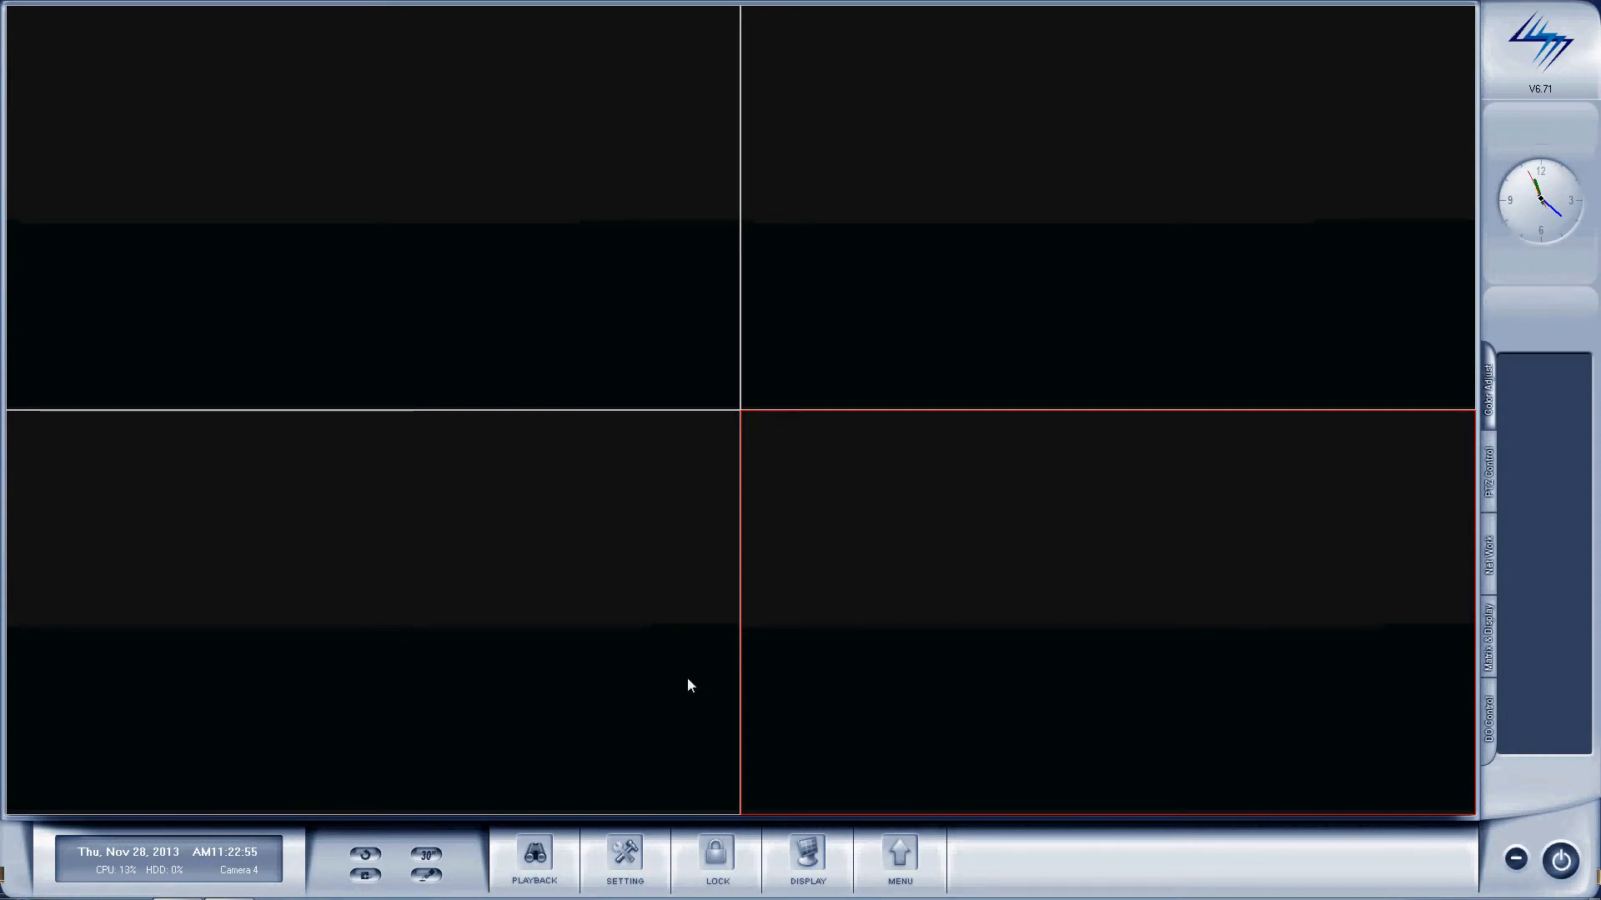
- Enable the local password in the user information settings and save the change
left_click(635, 862)
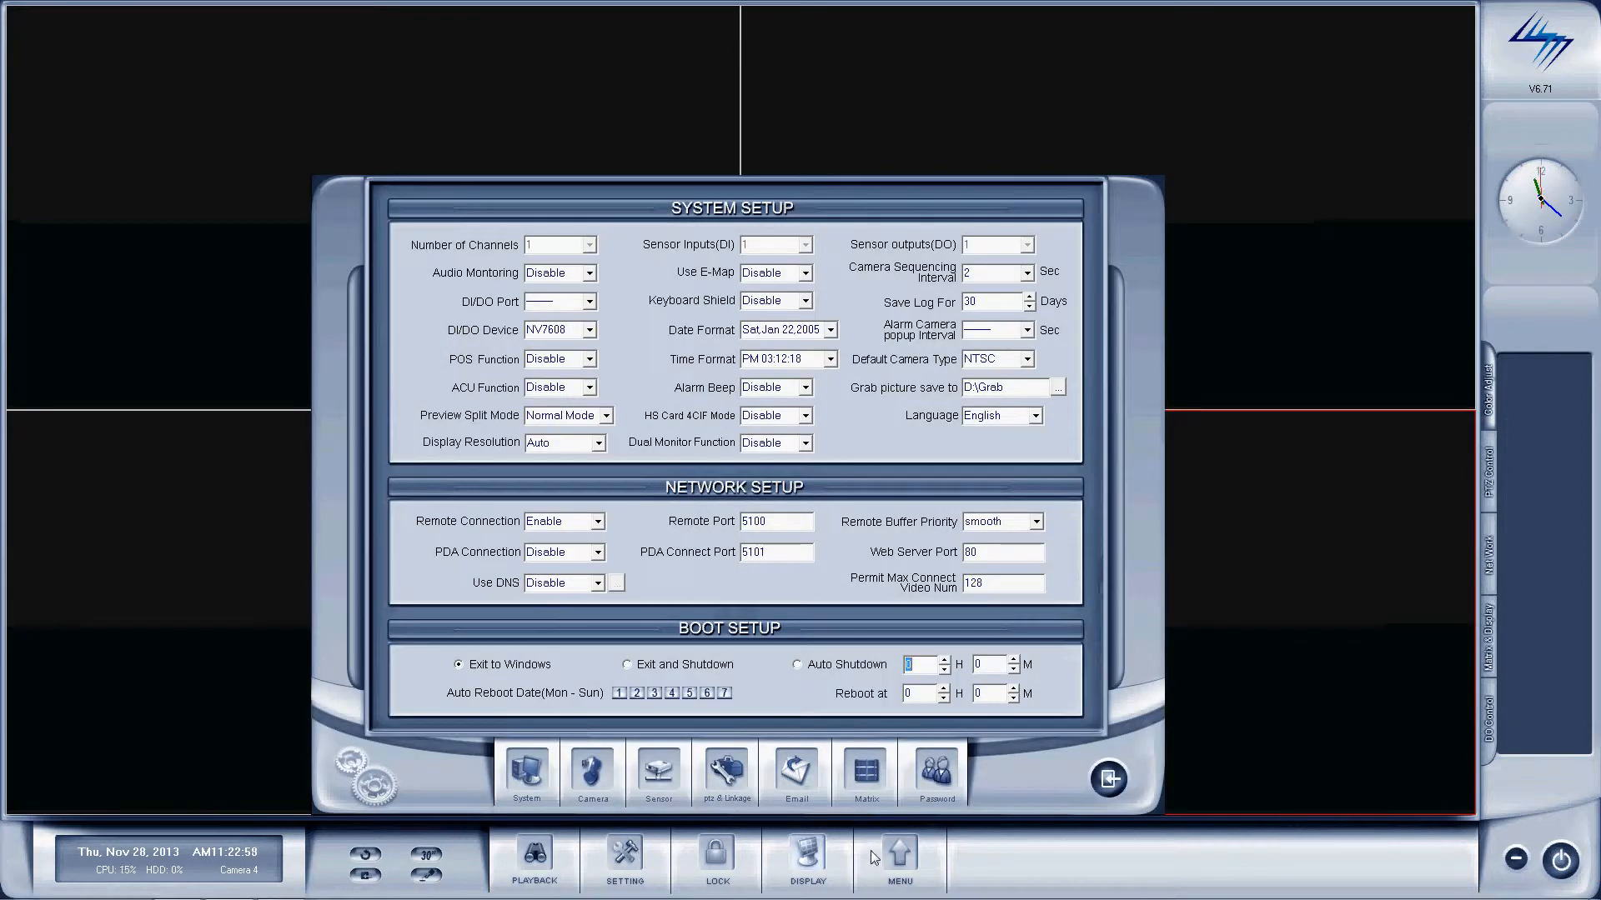
left_click(941, 775)
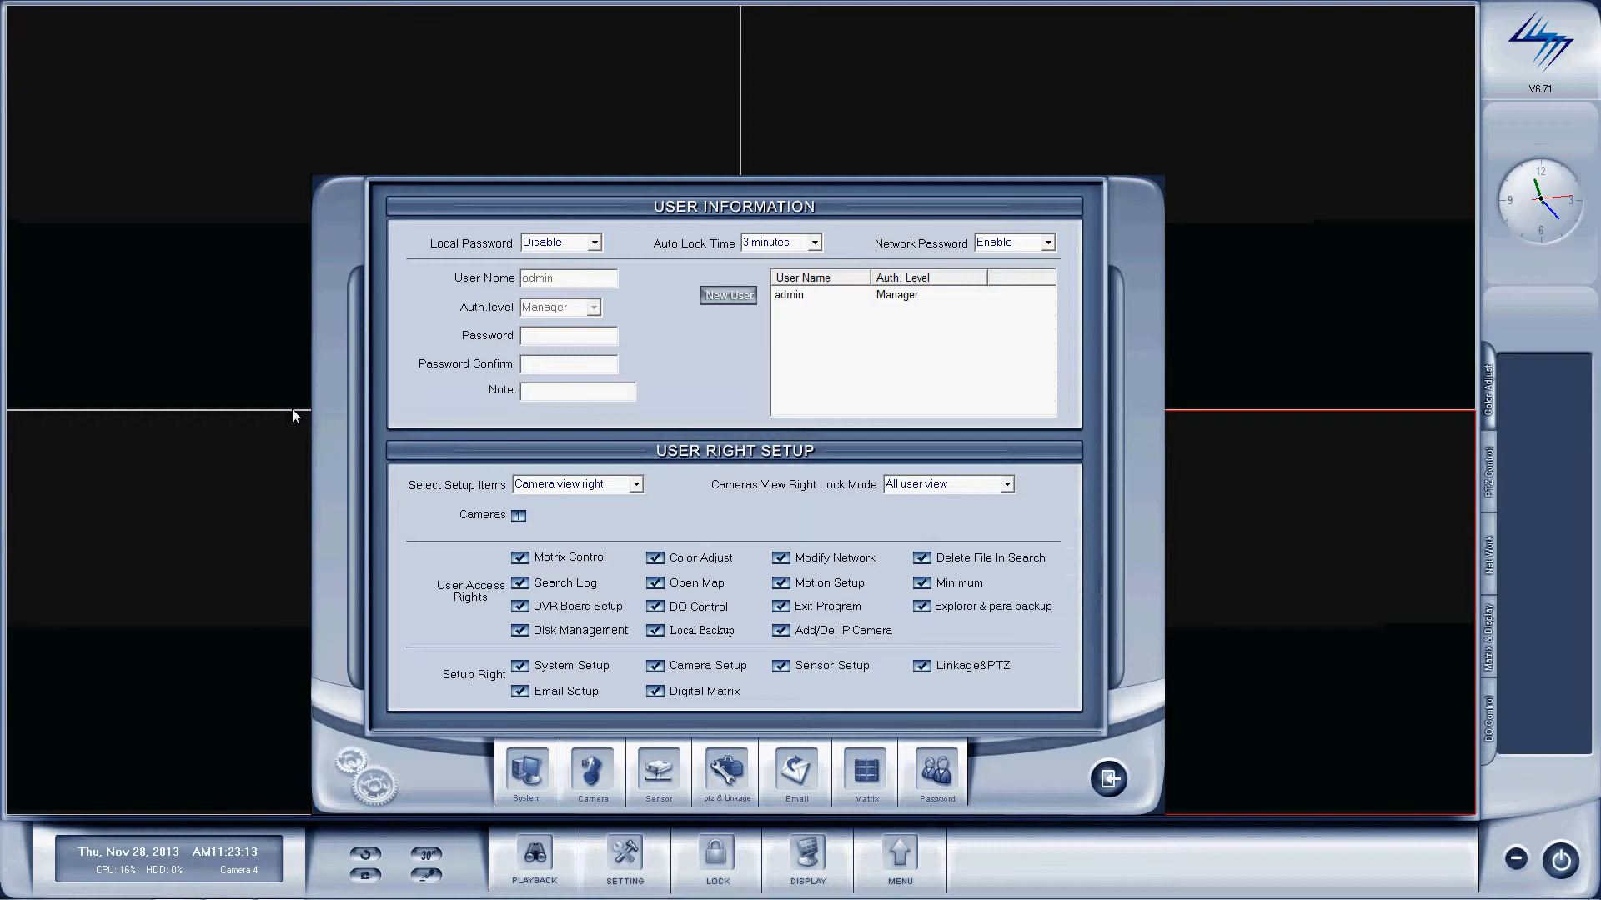
left_click(593, 244)
left_click(569, 277)
left_click(1109, 779)
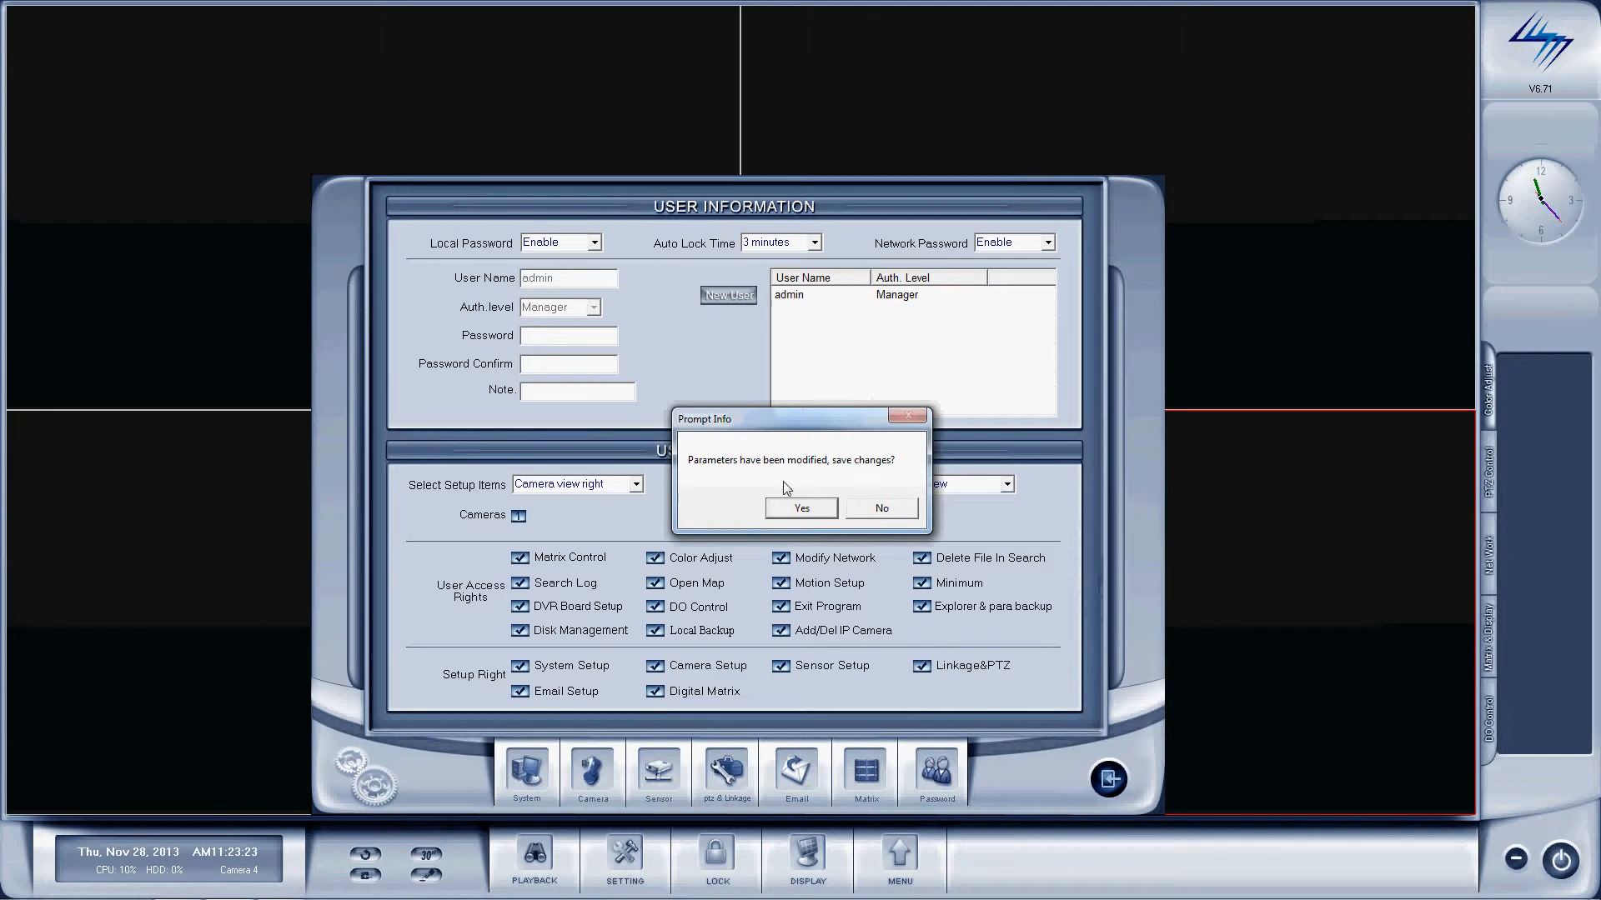
left_click(801, 510)
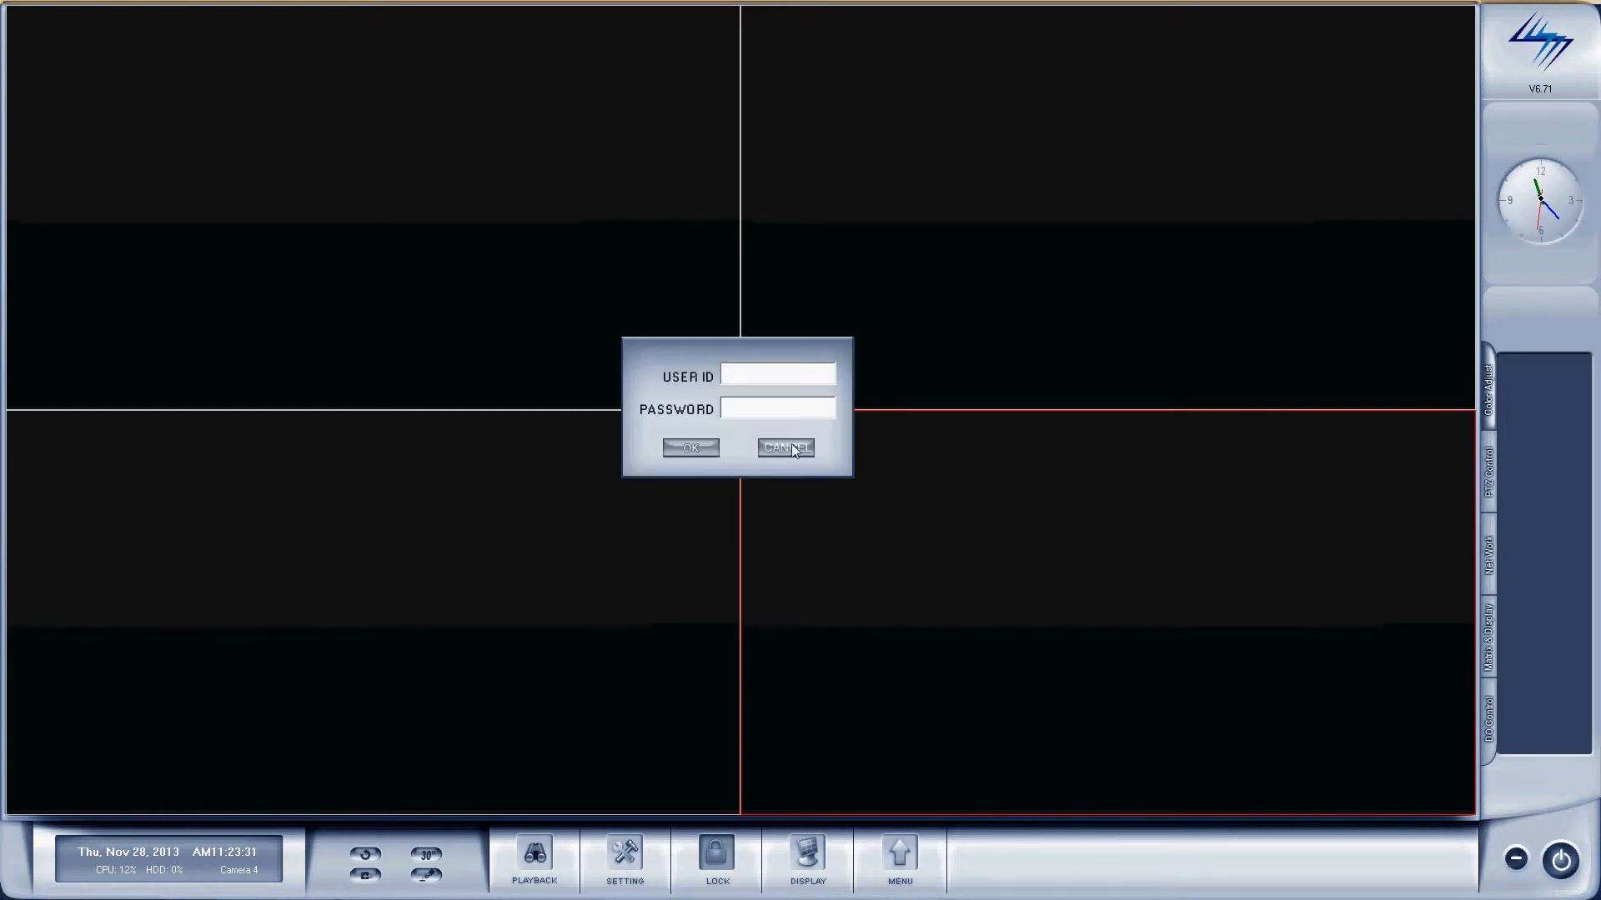
- Unlock the system by logging in with the user ID admin
left_click(787, 448)
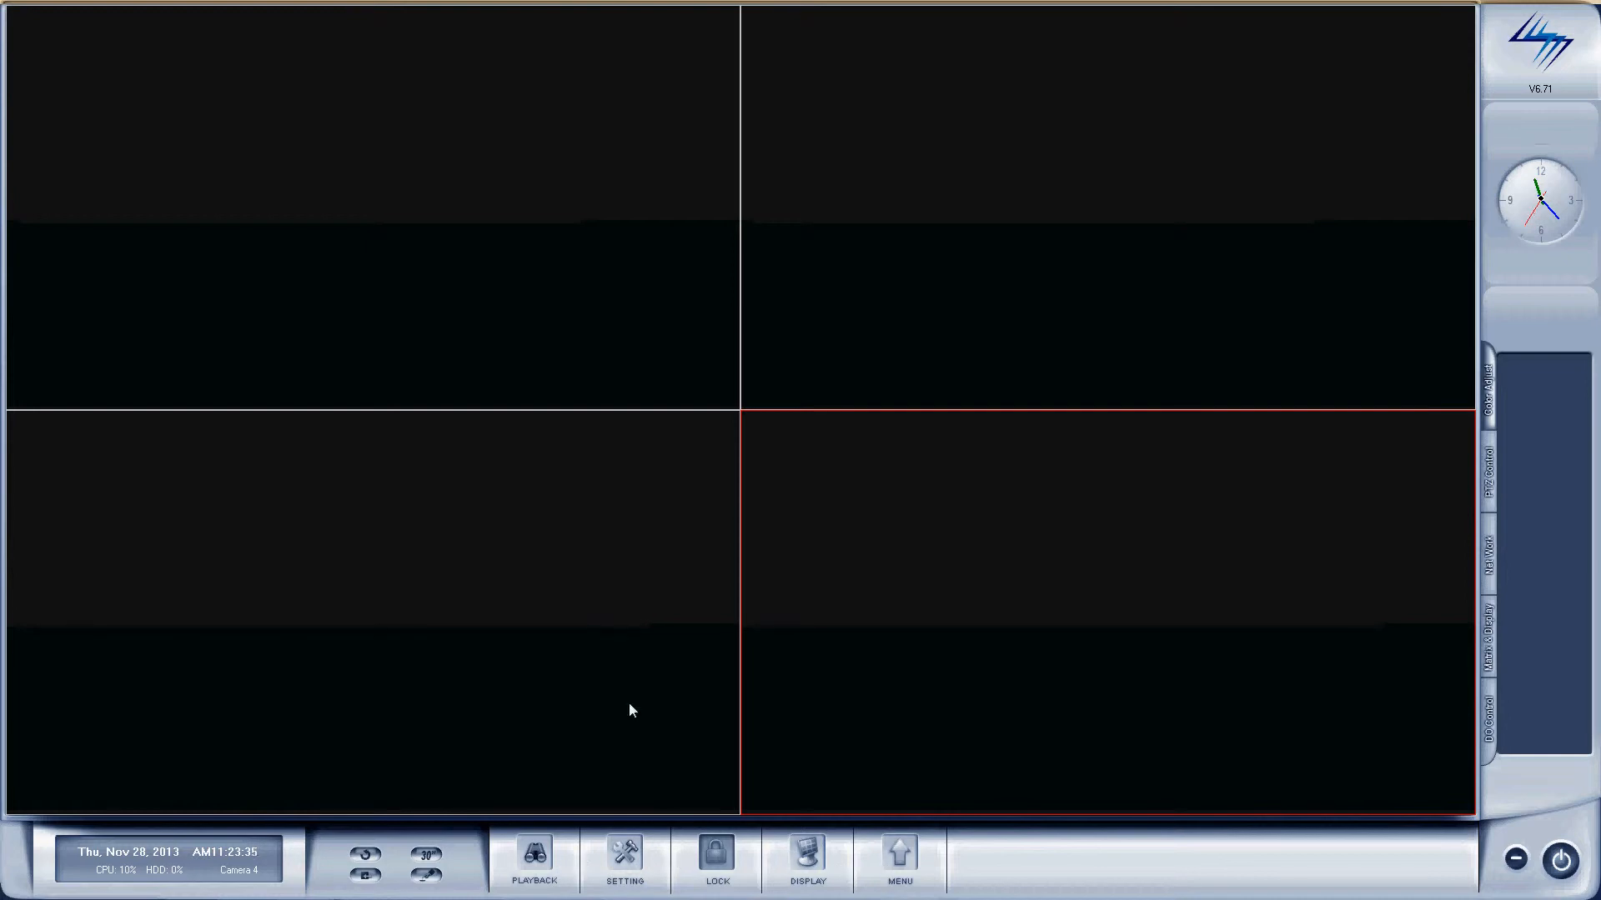
left_click(382, 145)
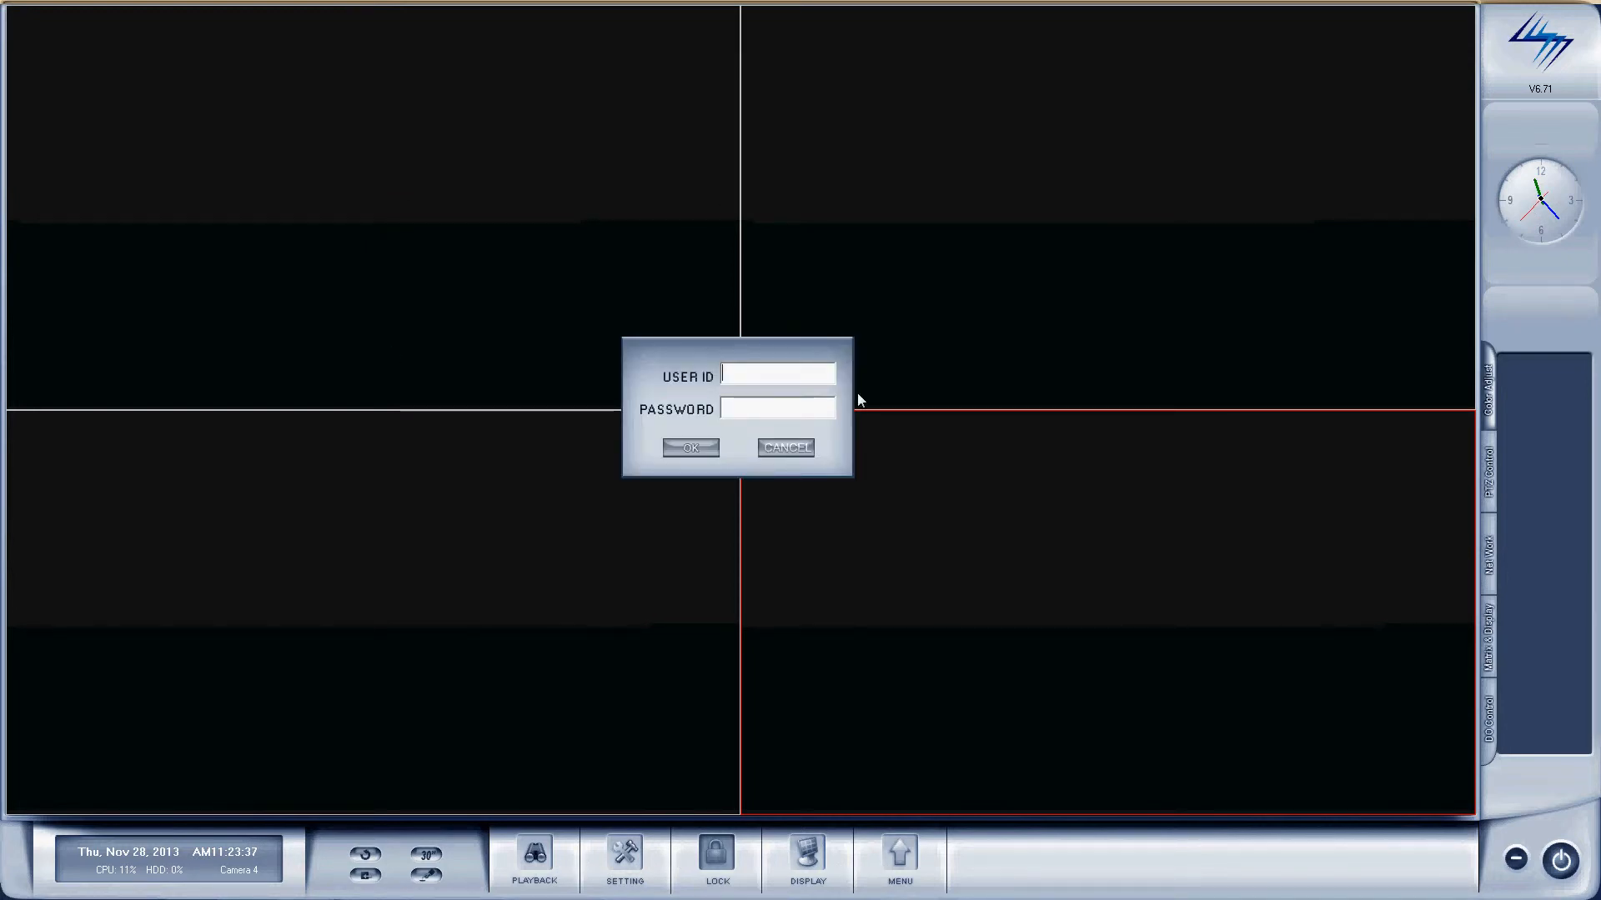
type("admin")
left_click(709, 449)
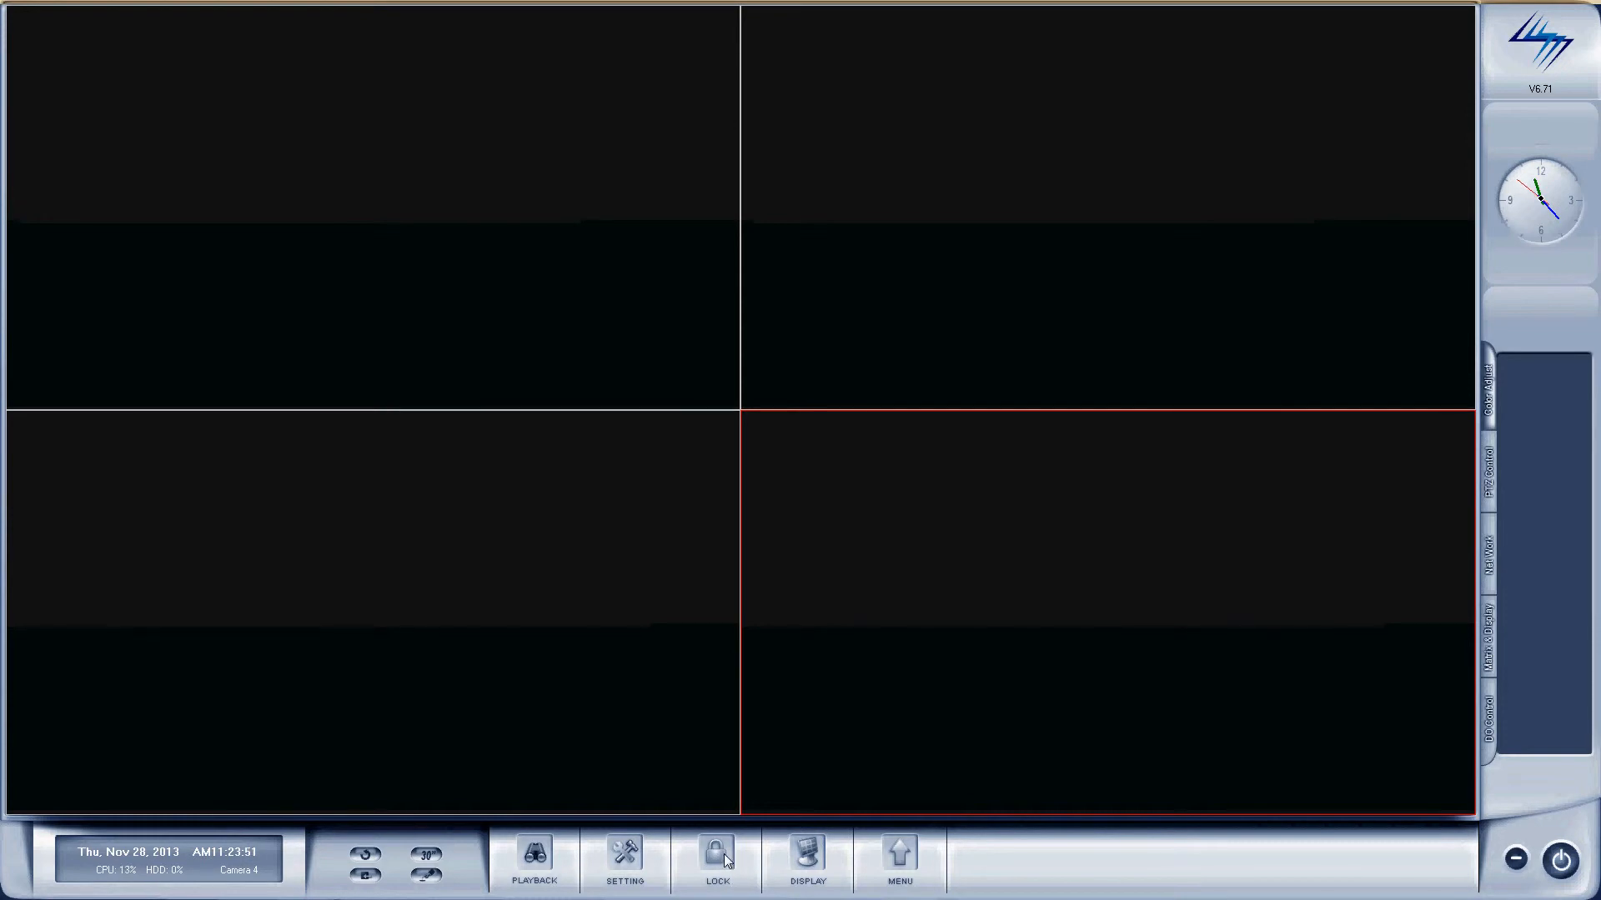
- Add a new account named user with the operator authority level and the note "blank passwo", leaving its password empty
left_click(626, 857)
left_click(945, 765)
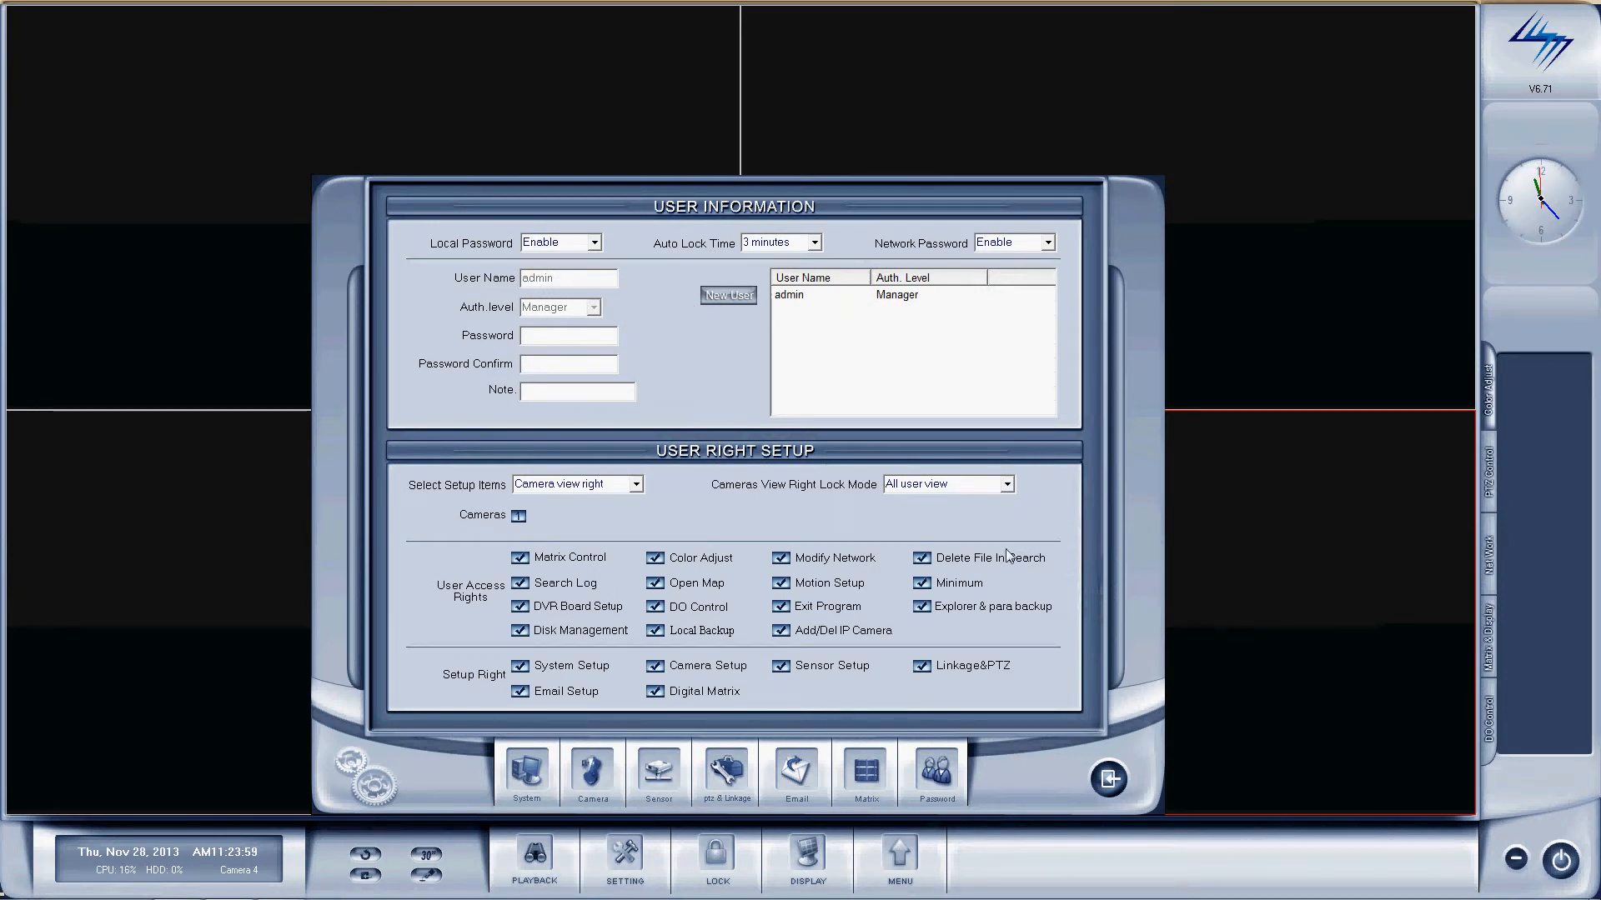
left_click(738, 298)
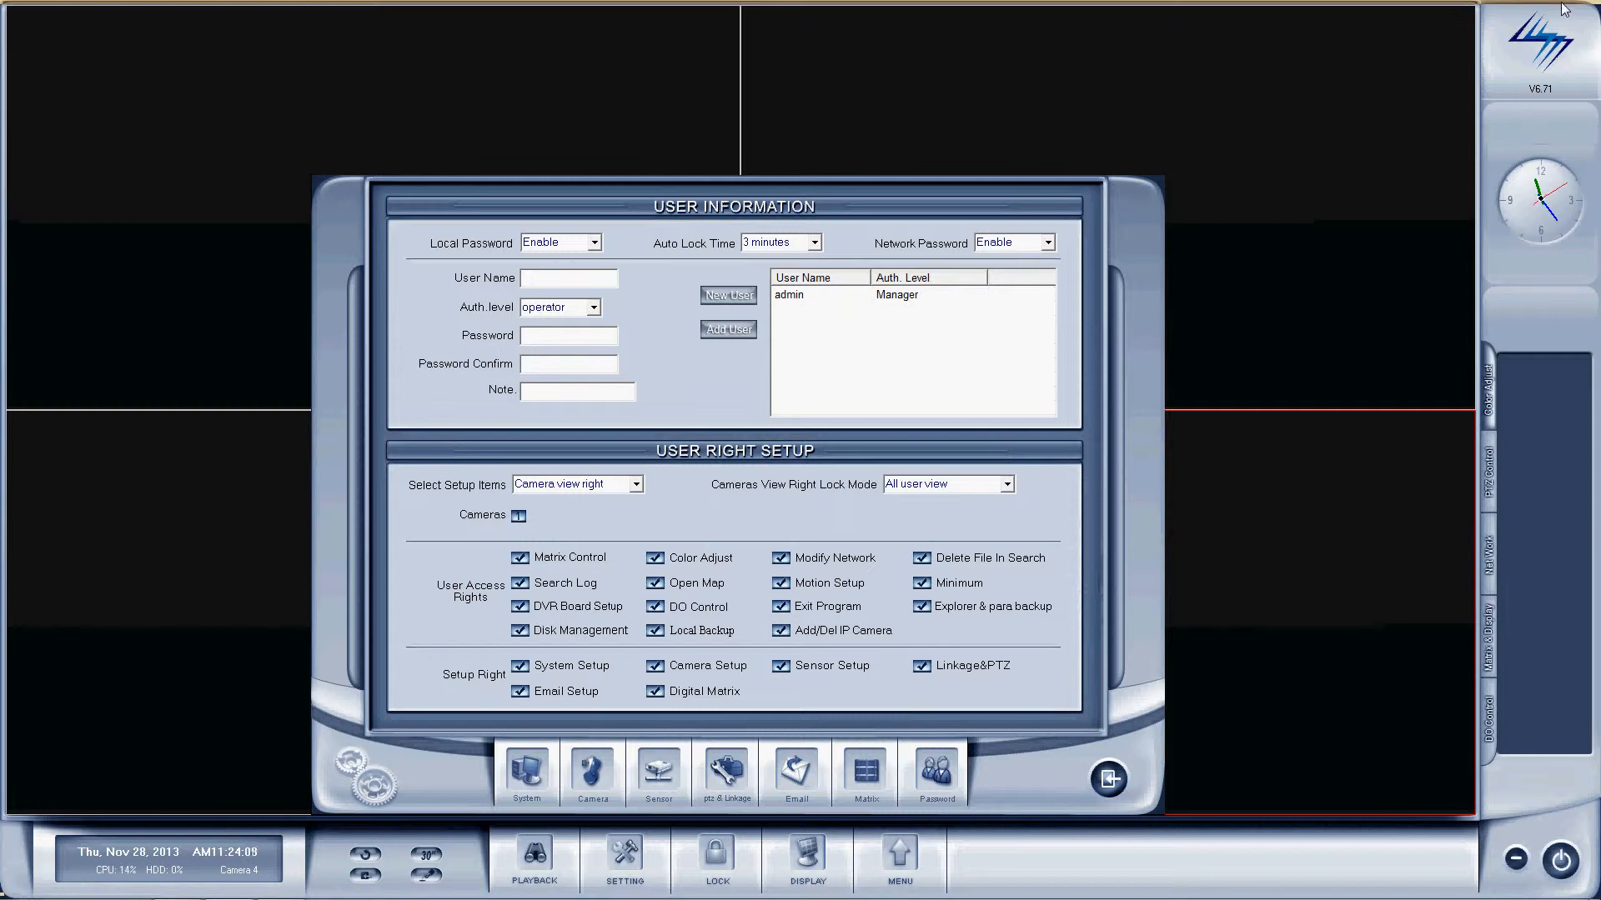
type("user")
left_click(595, 308)
left_click(561, 338)
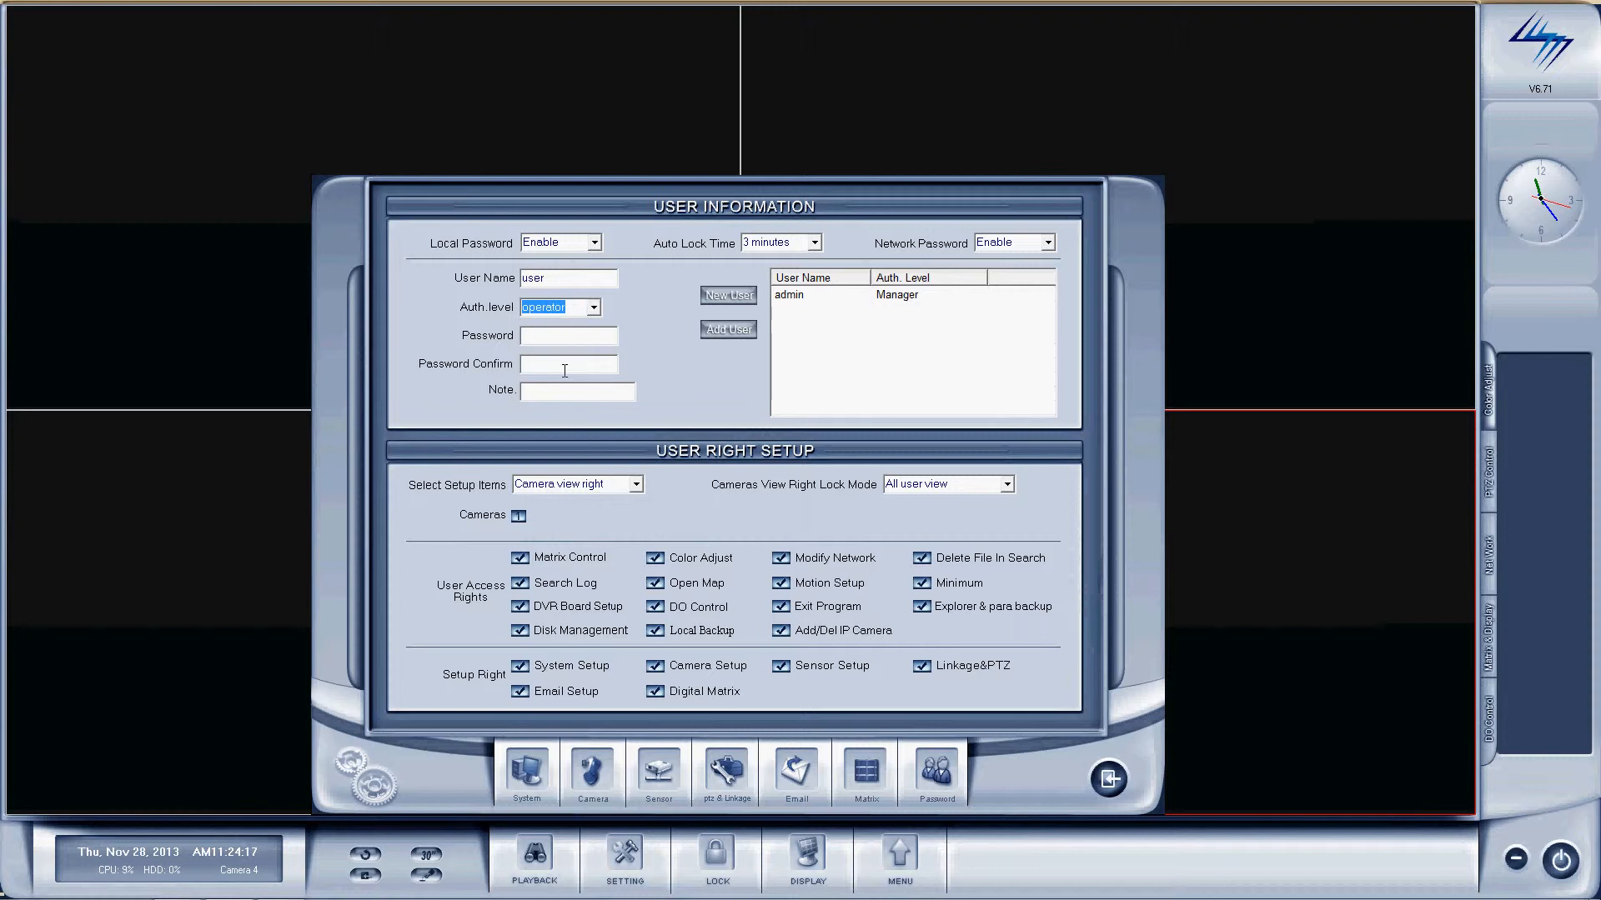
left_click(941, 376)
type("blank password")
left_click(727, 329)
- Compare the account details and rights of the admin and user entries in the user list
left_click(801, 310)
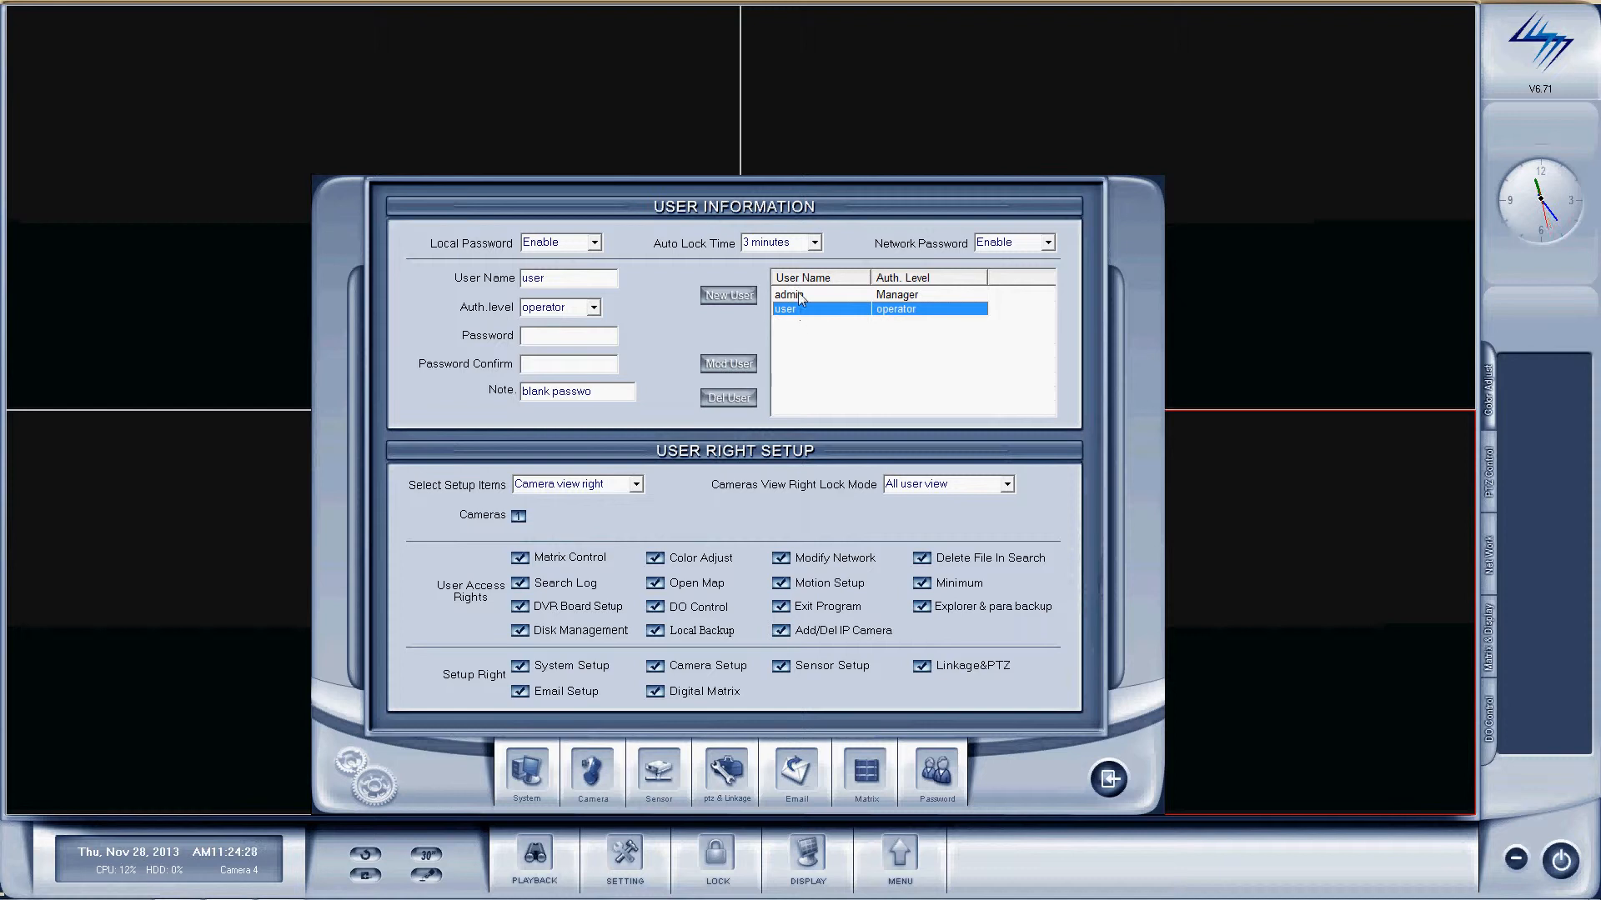
left_click(800, 298)
left_click(802, 310)
left_click(797, 292)
left_click(797, 310)
left_click(803, 293)
left_click(805, 308)
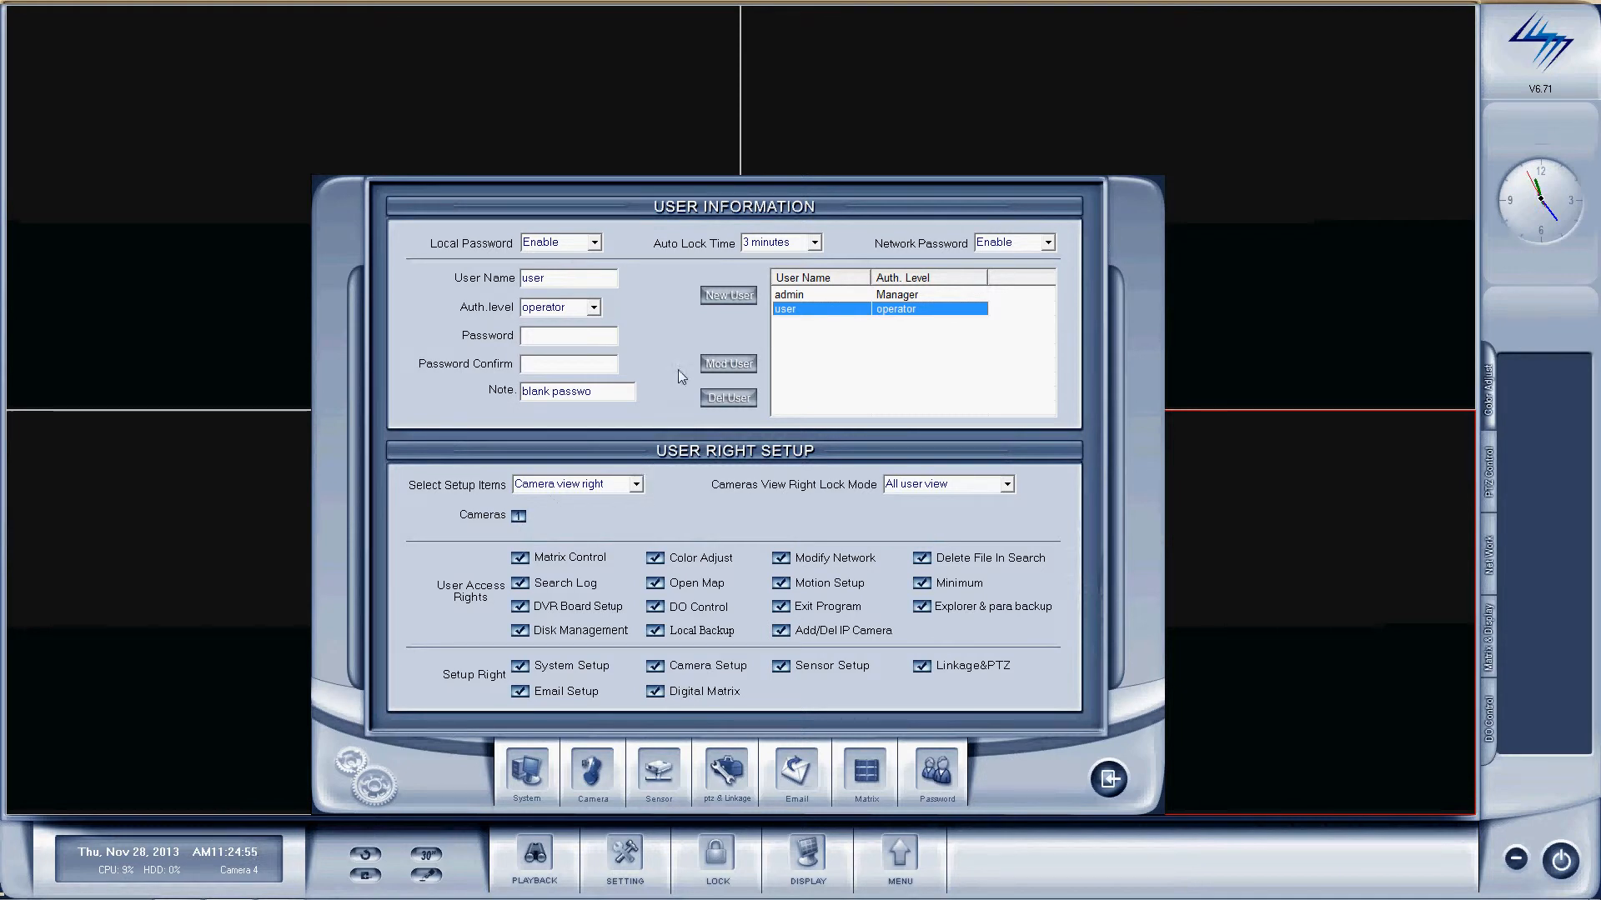
- Remove camera 1 from the PTZ control right of the user account
left_click(636, 484)
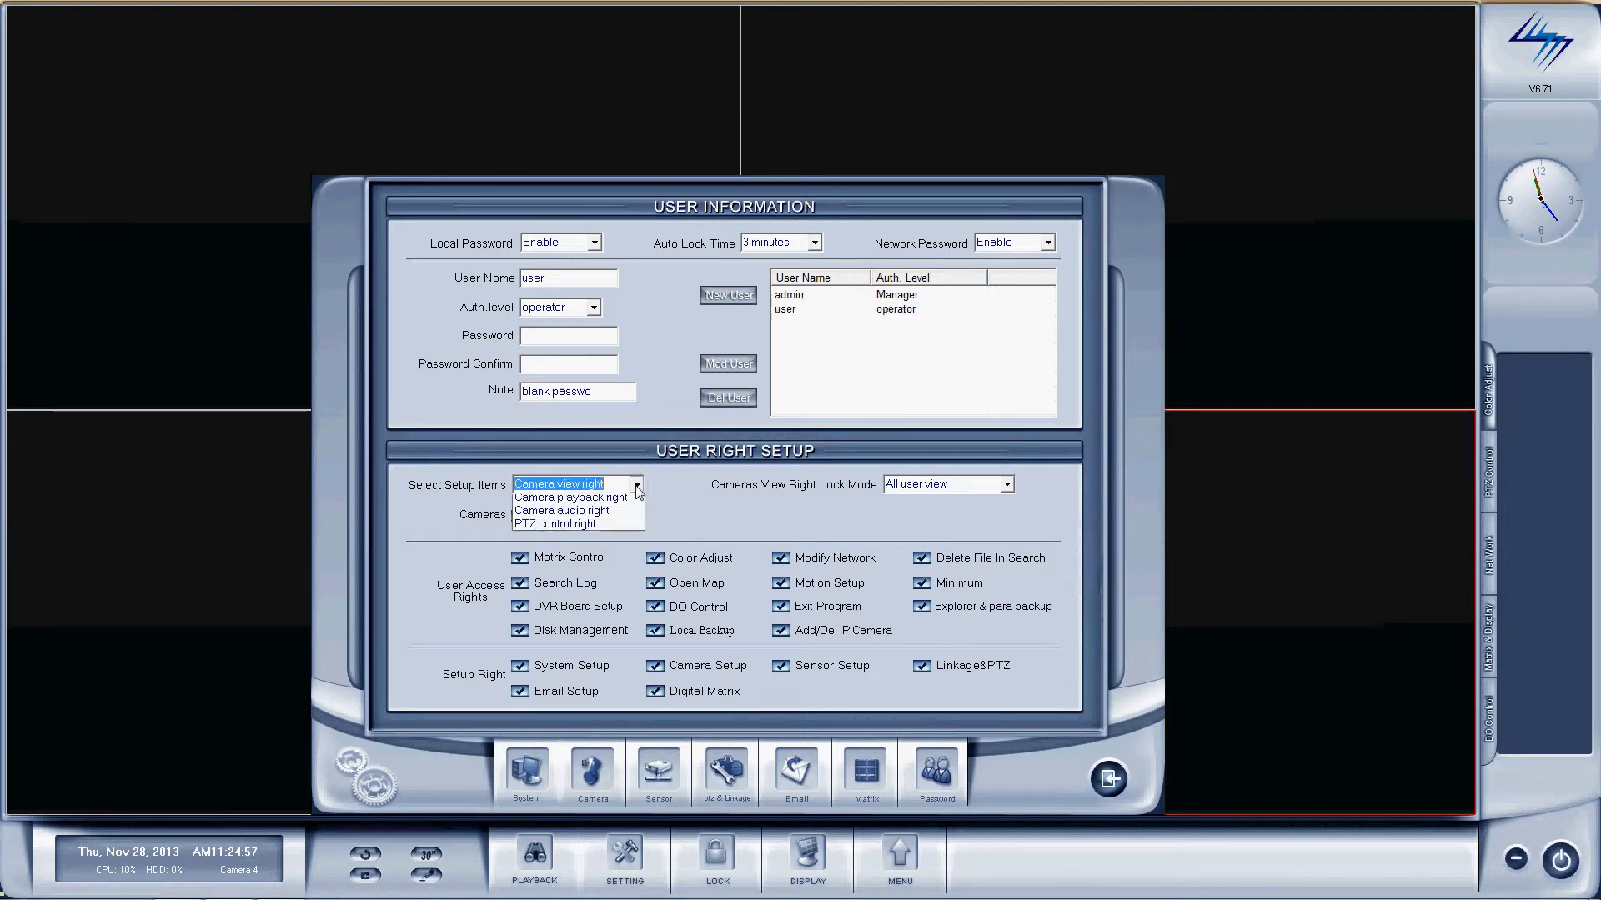
left_click(620, 516)
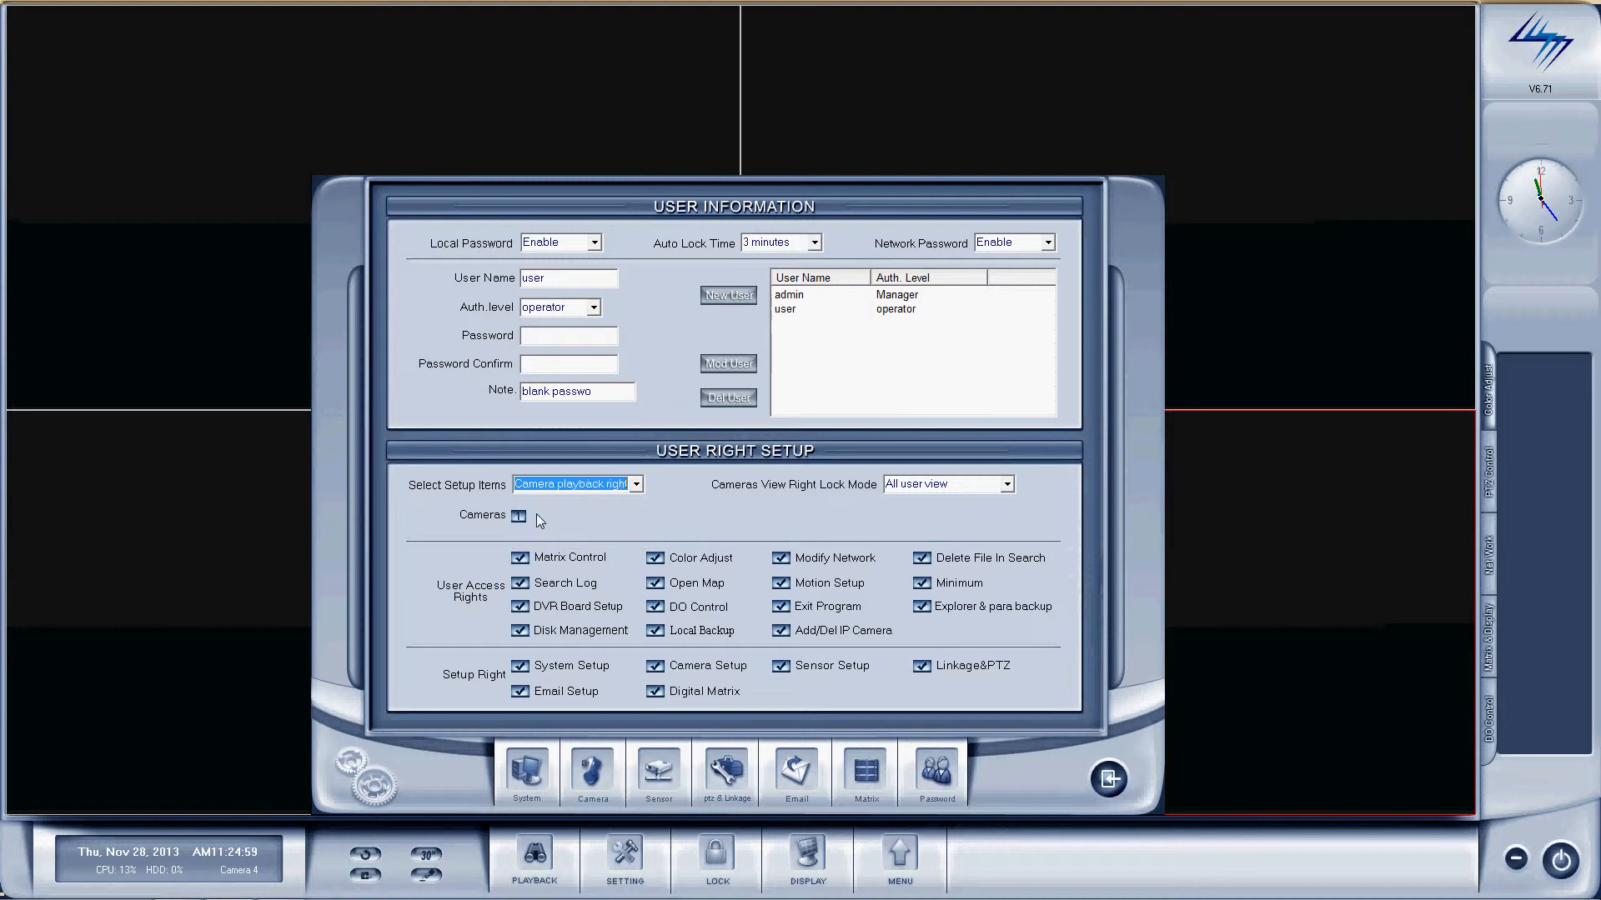
left_click(613, 488)
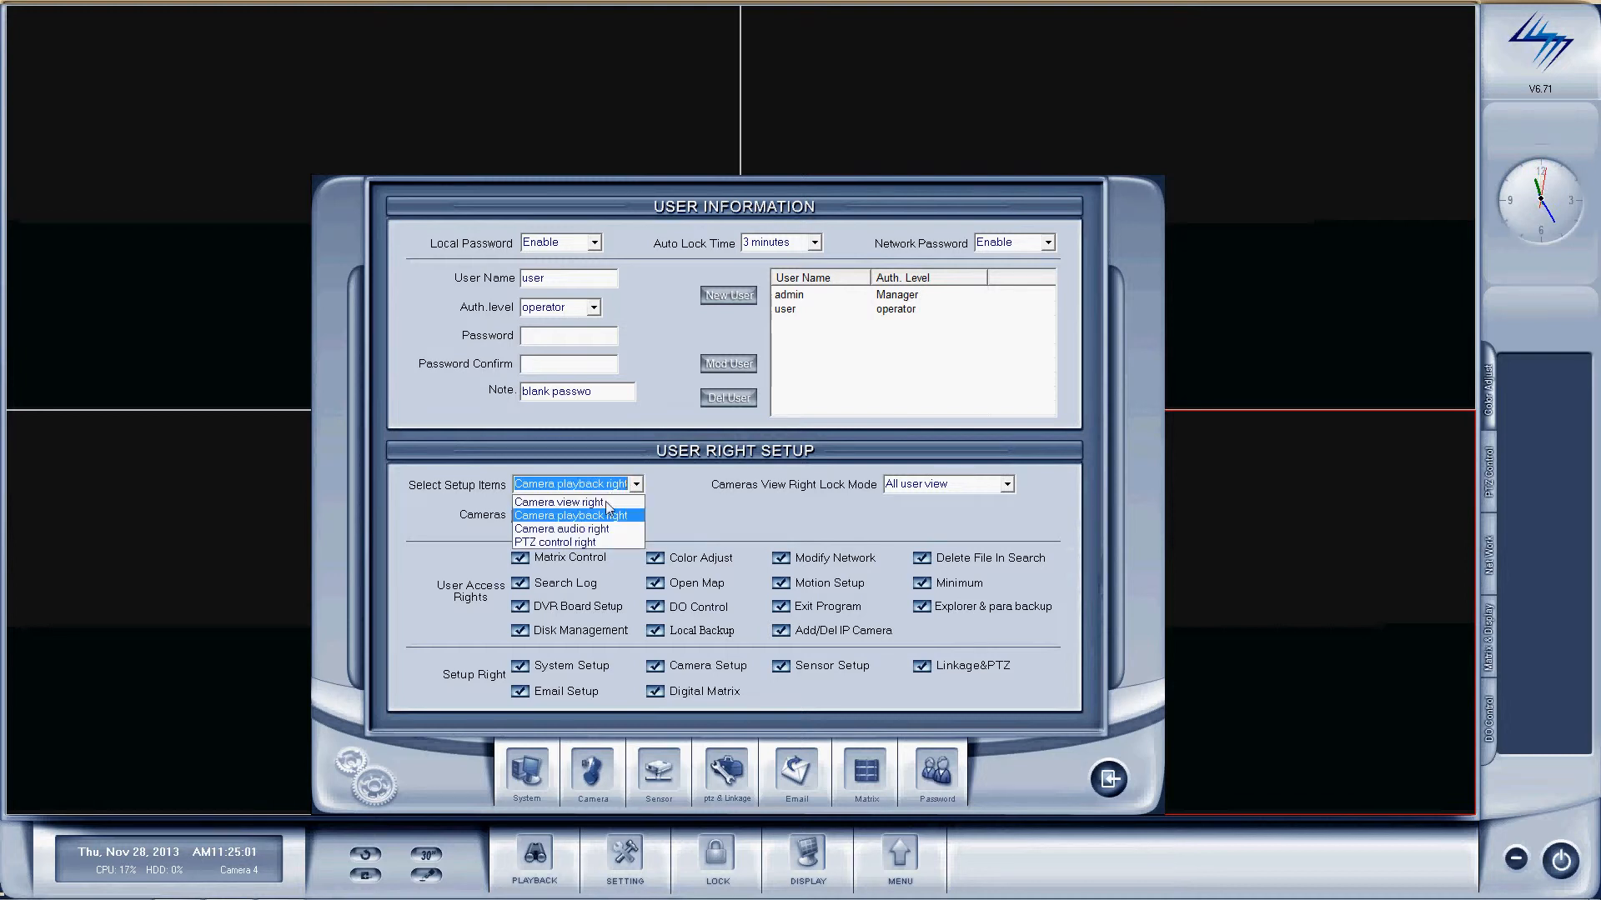
left_click(569, 543)
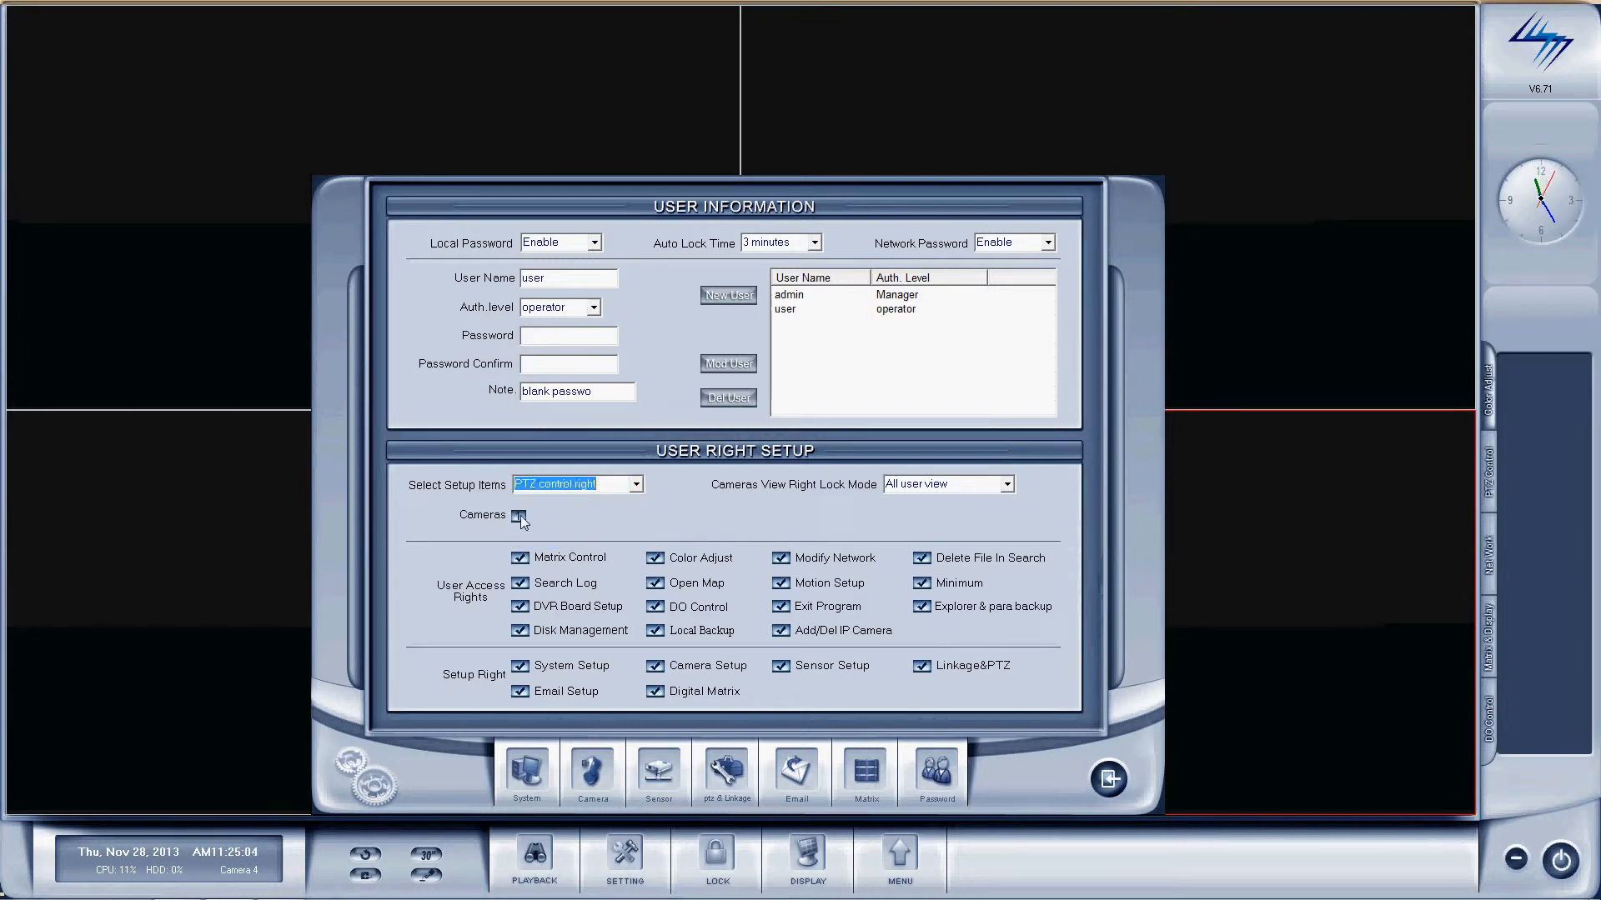
left_click(630, 488)
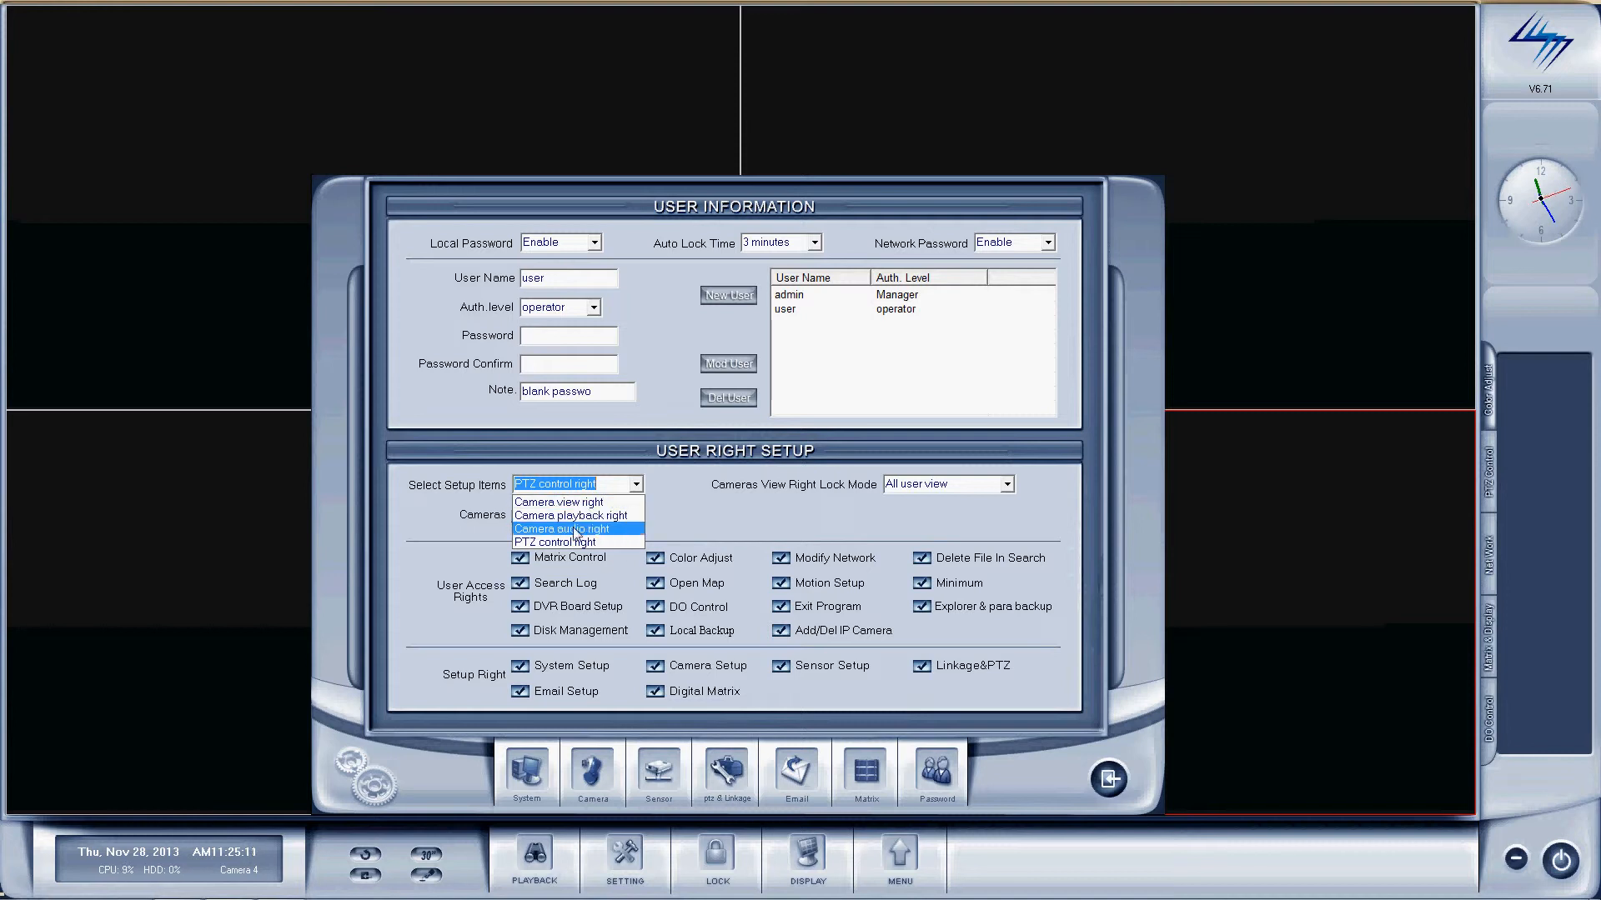
left_click(501, 528)
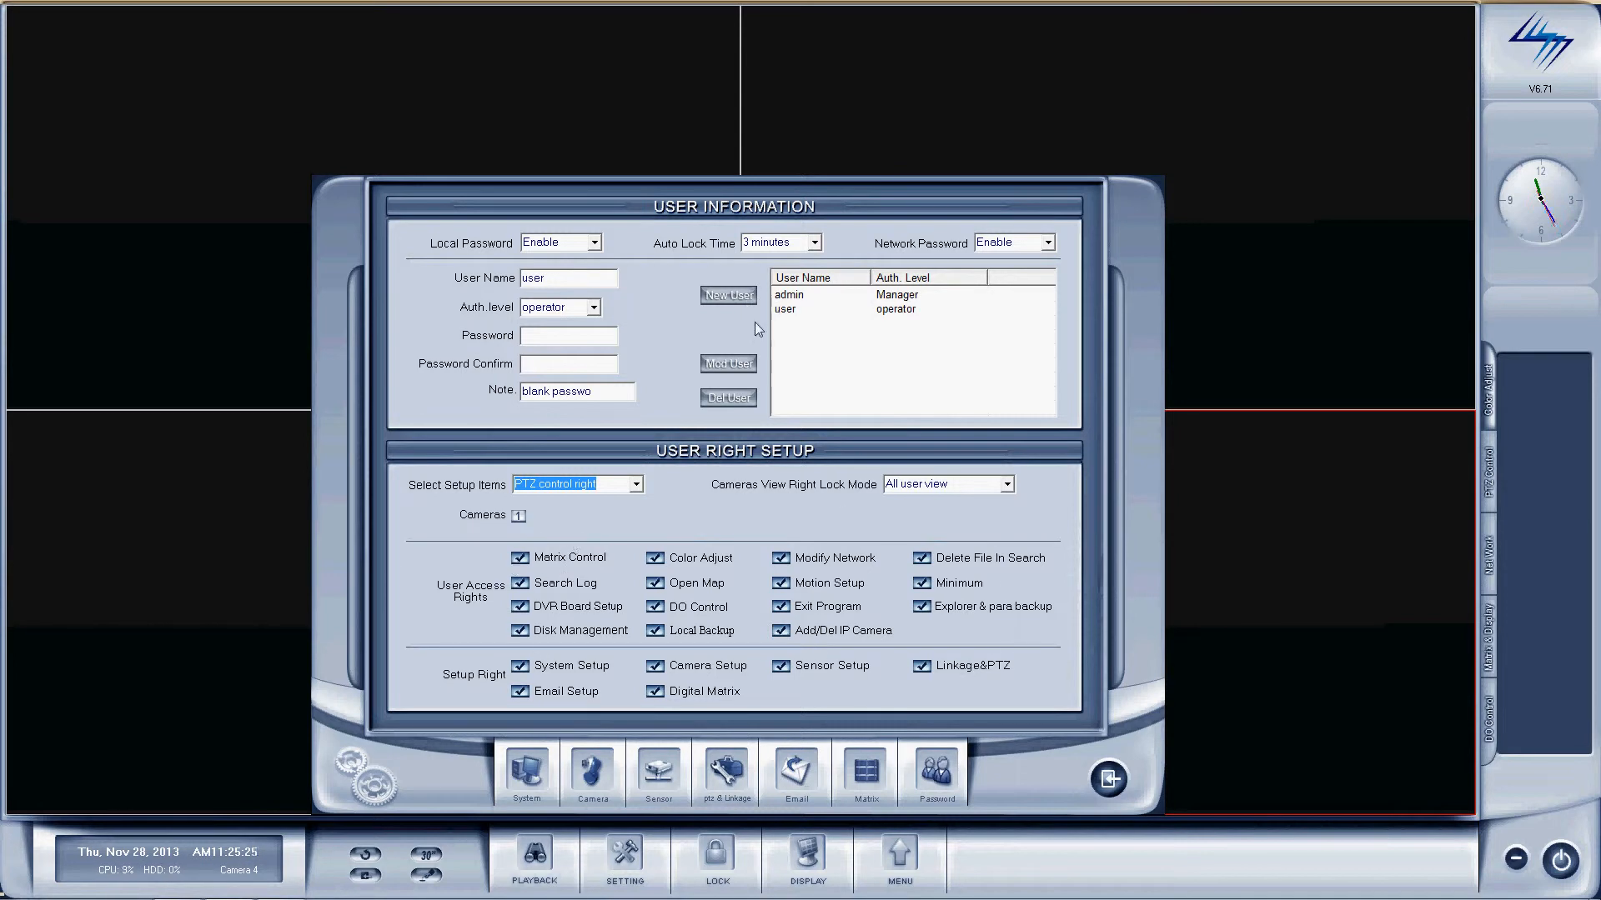
- Revoke the account's DVR Board Setup, Disk Management, Color Adjust, DO Control, Modify Network, Motion Setup, Exit Program and Add/Del IP Camera access rights
left_click(520, 631)
left_click(523, 611)
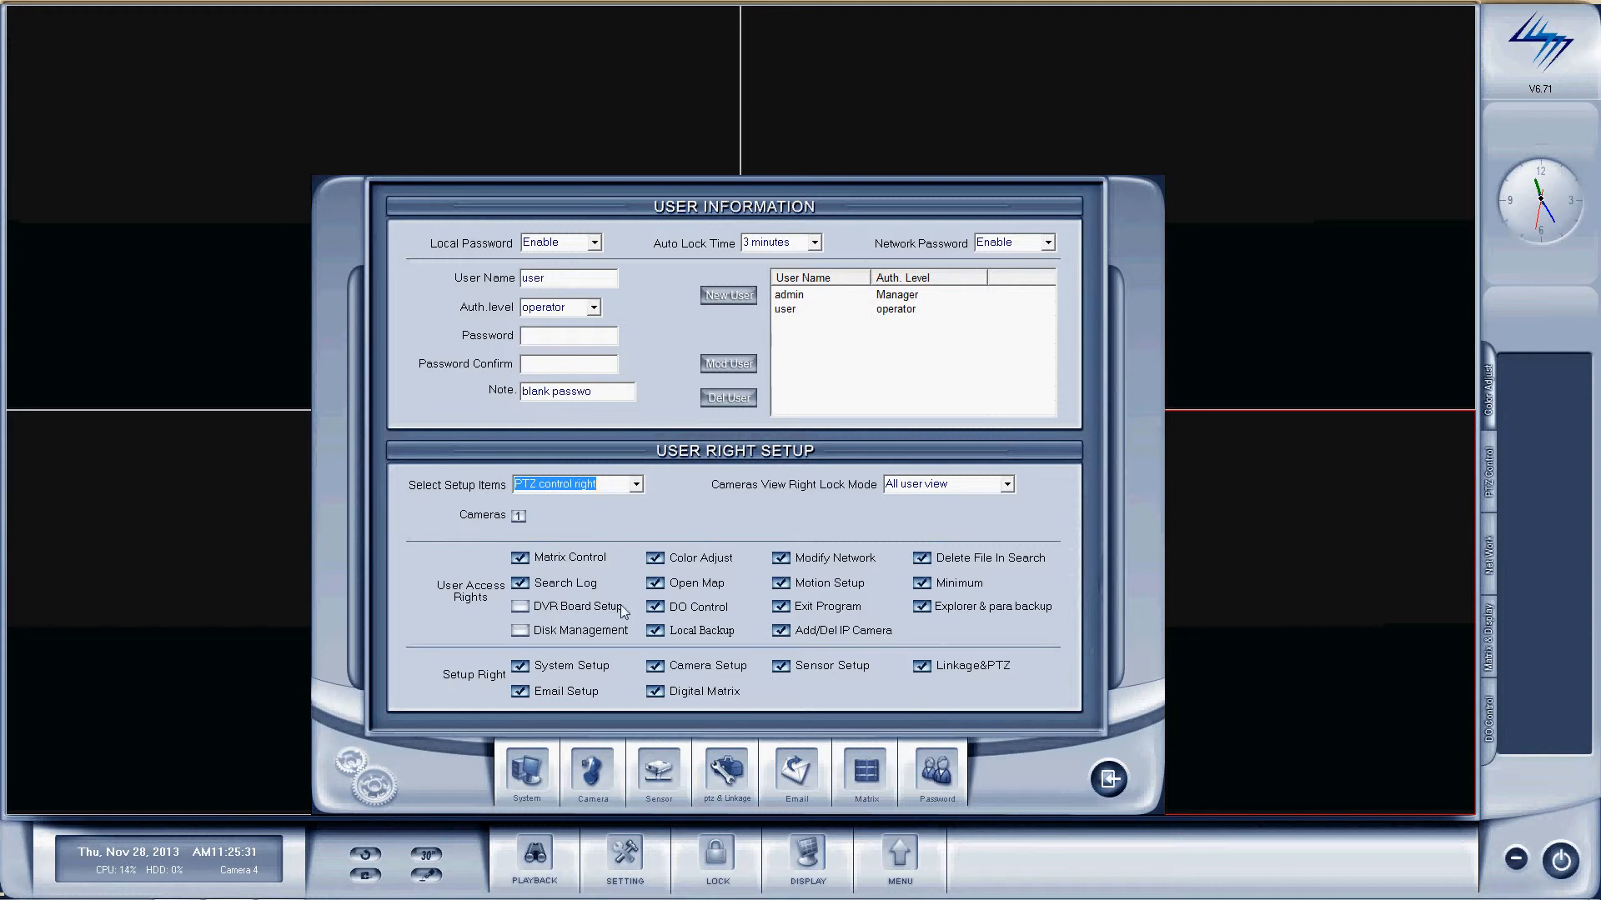
left_click(656, 560)
left_click(657, 608)
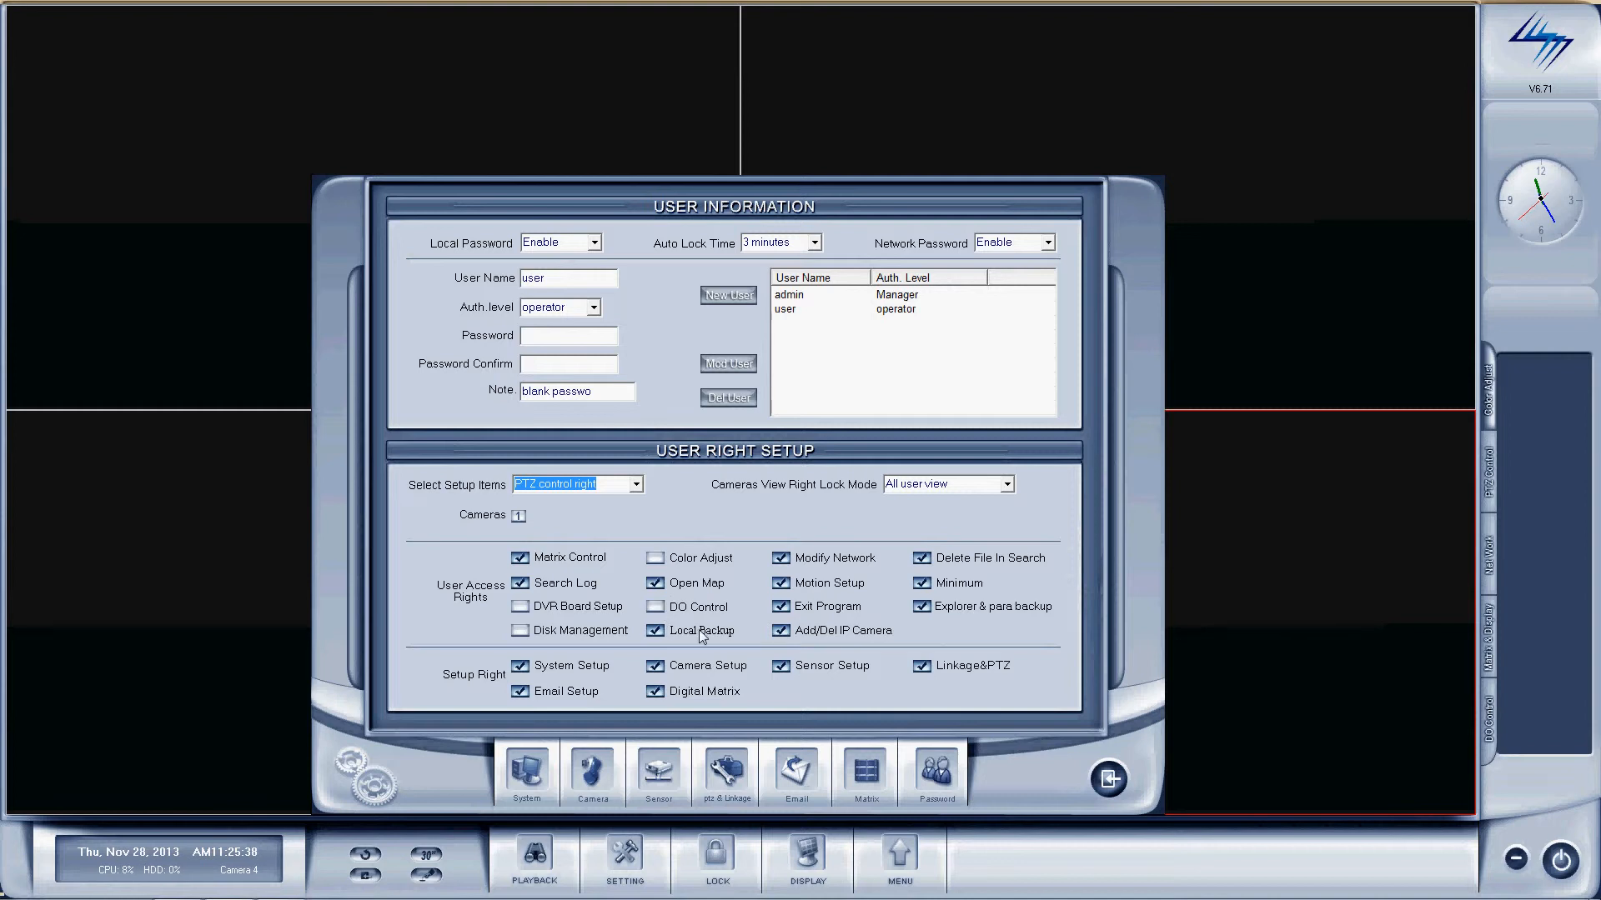
left_click(779, 558)
left_click(780, 584)
left_click(781, 608)
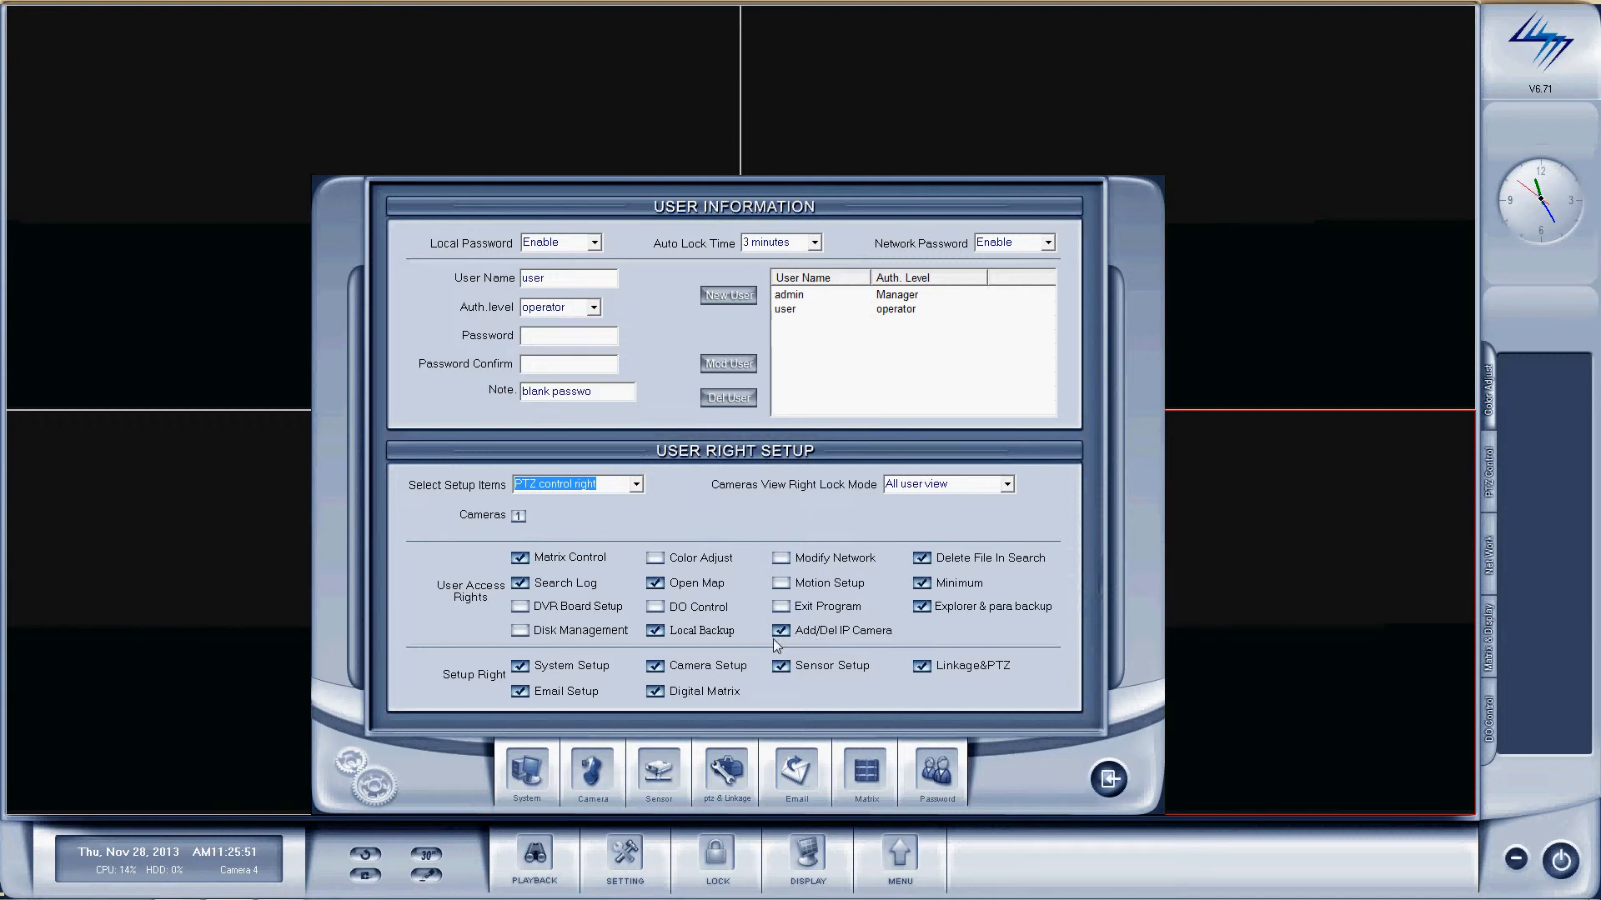
left_click(785, 633)
- Revoke the account's System, Email, Camera, Digital Matrix, Sensor and Linkage&PTZ setup rights and save the changes
left_click(518, 669)
left_click(519, 691)
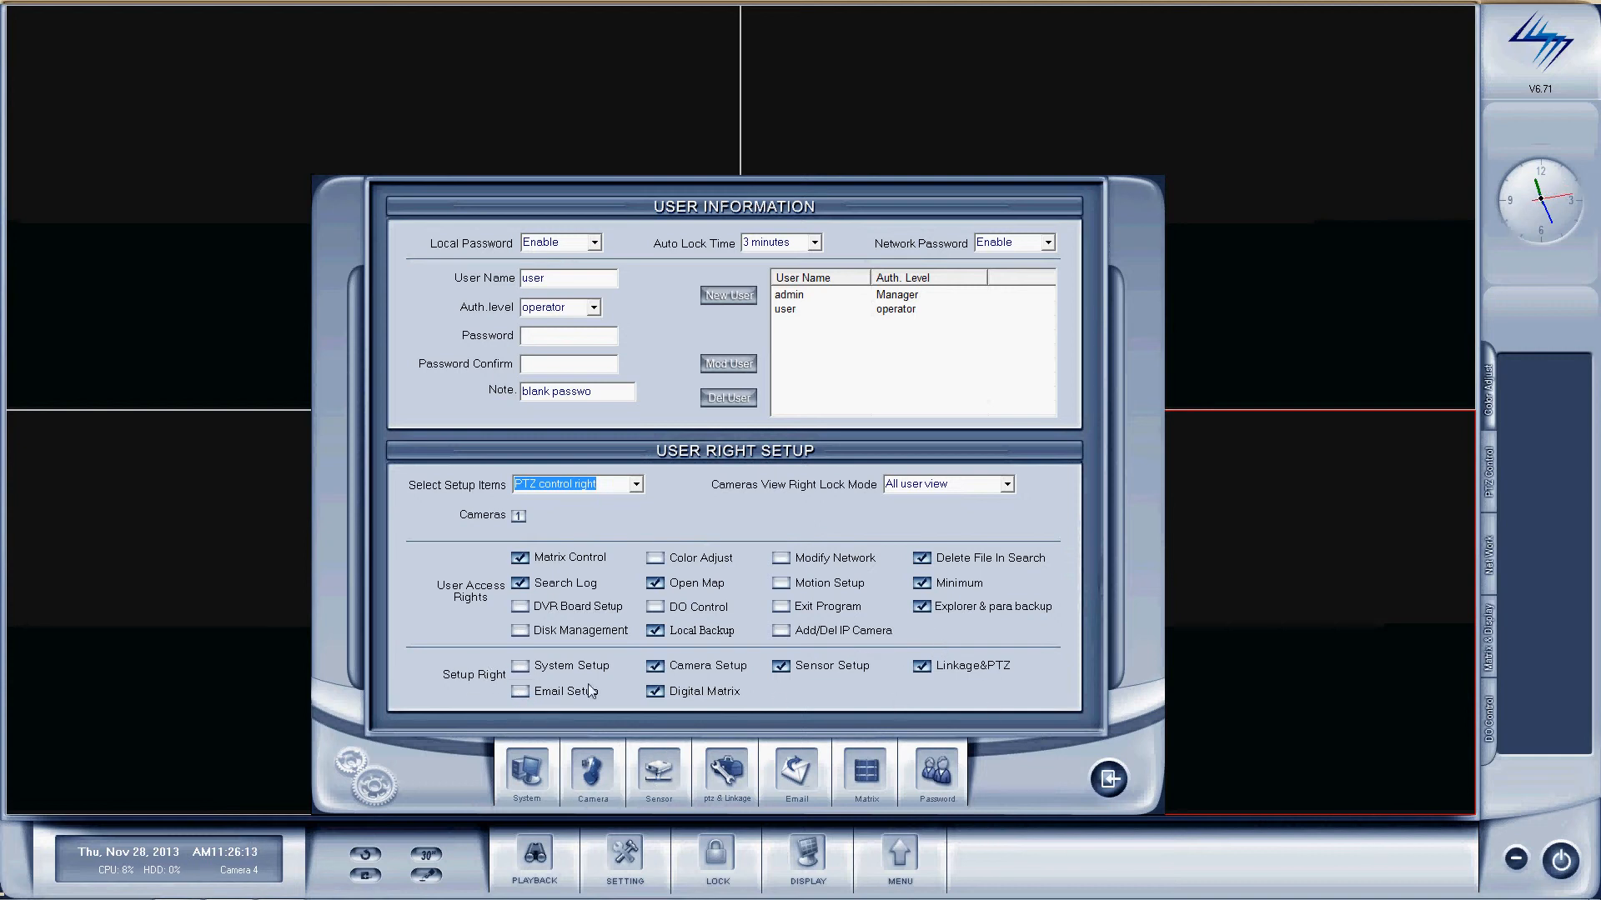
left_click(656, 666)
left_click(655, 691)
left_click(780, 666)
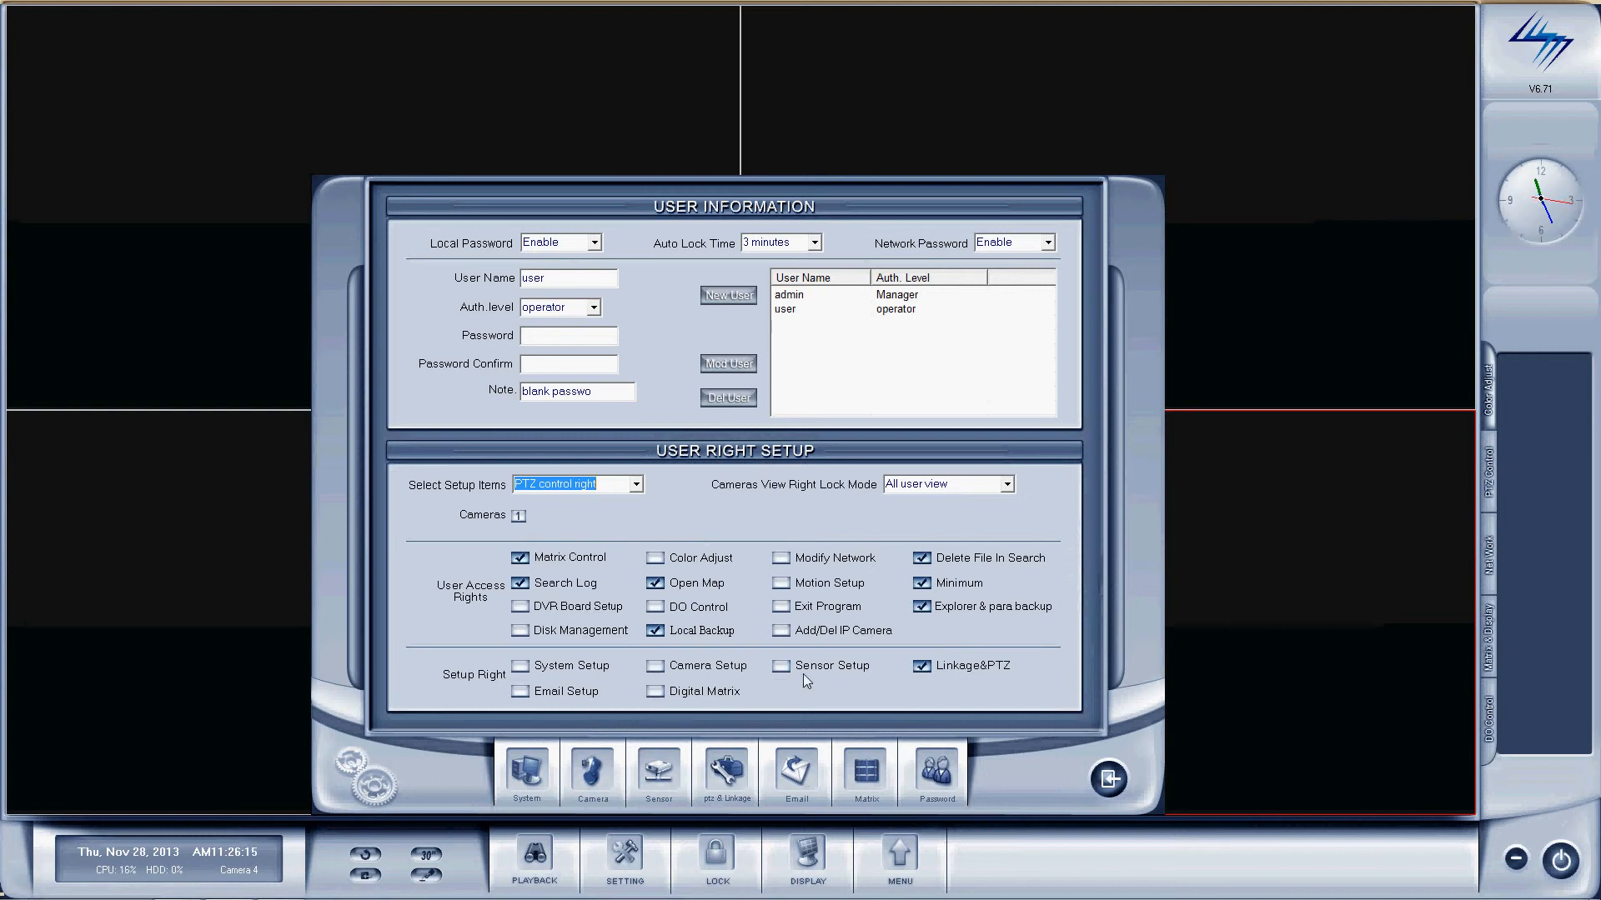
left_click(923, 667)
left_click(1109, 778)
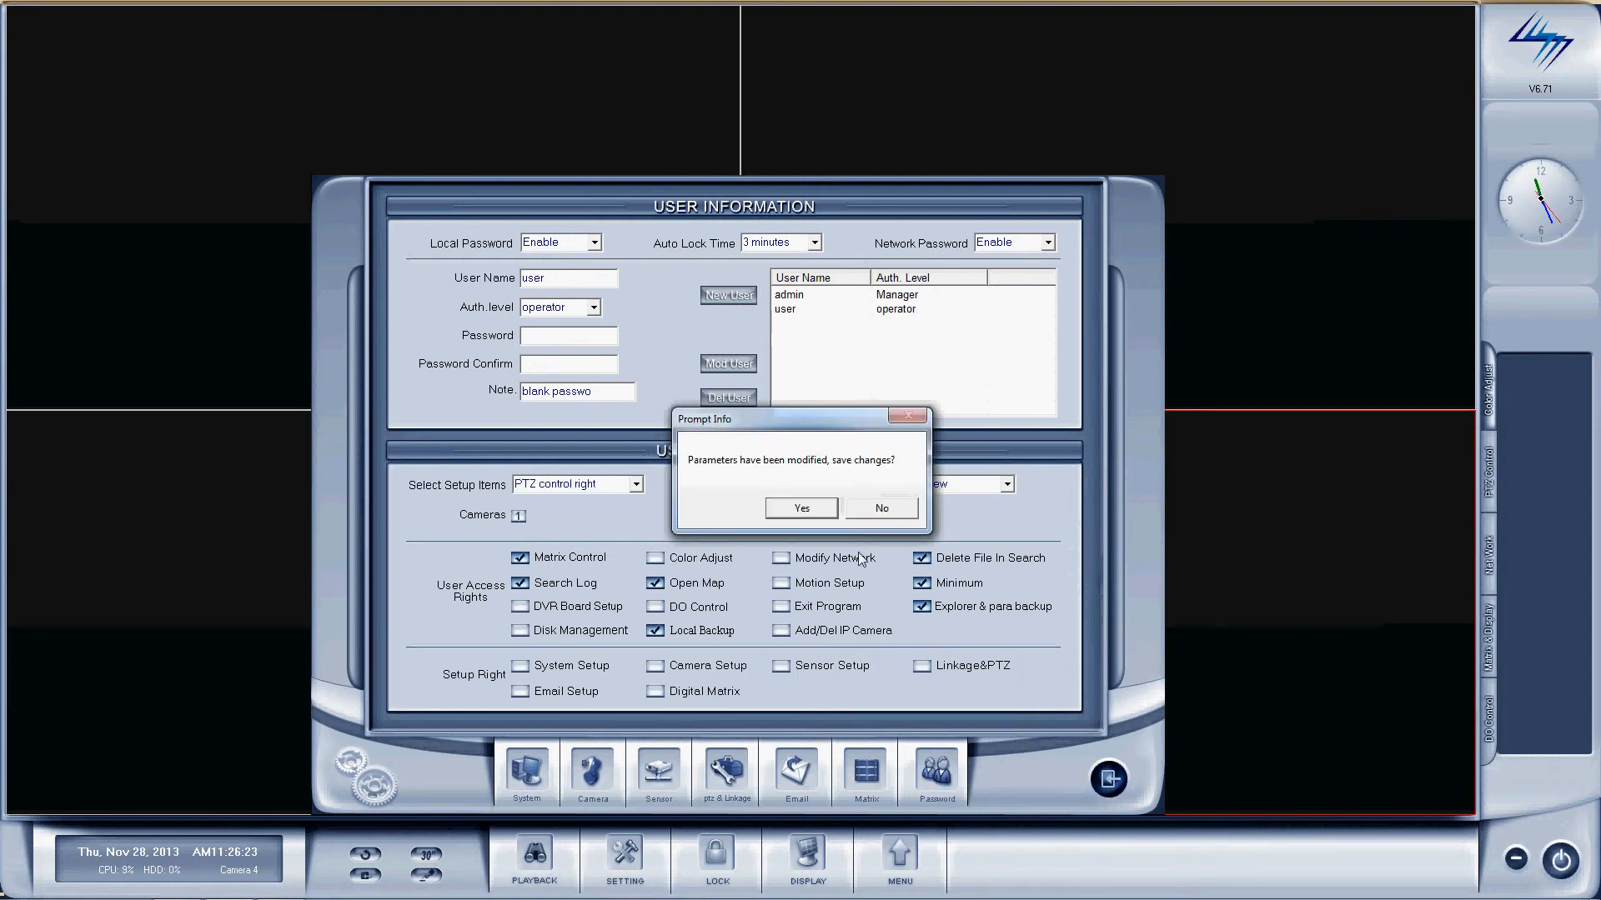
left_click(816, 507)
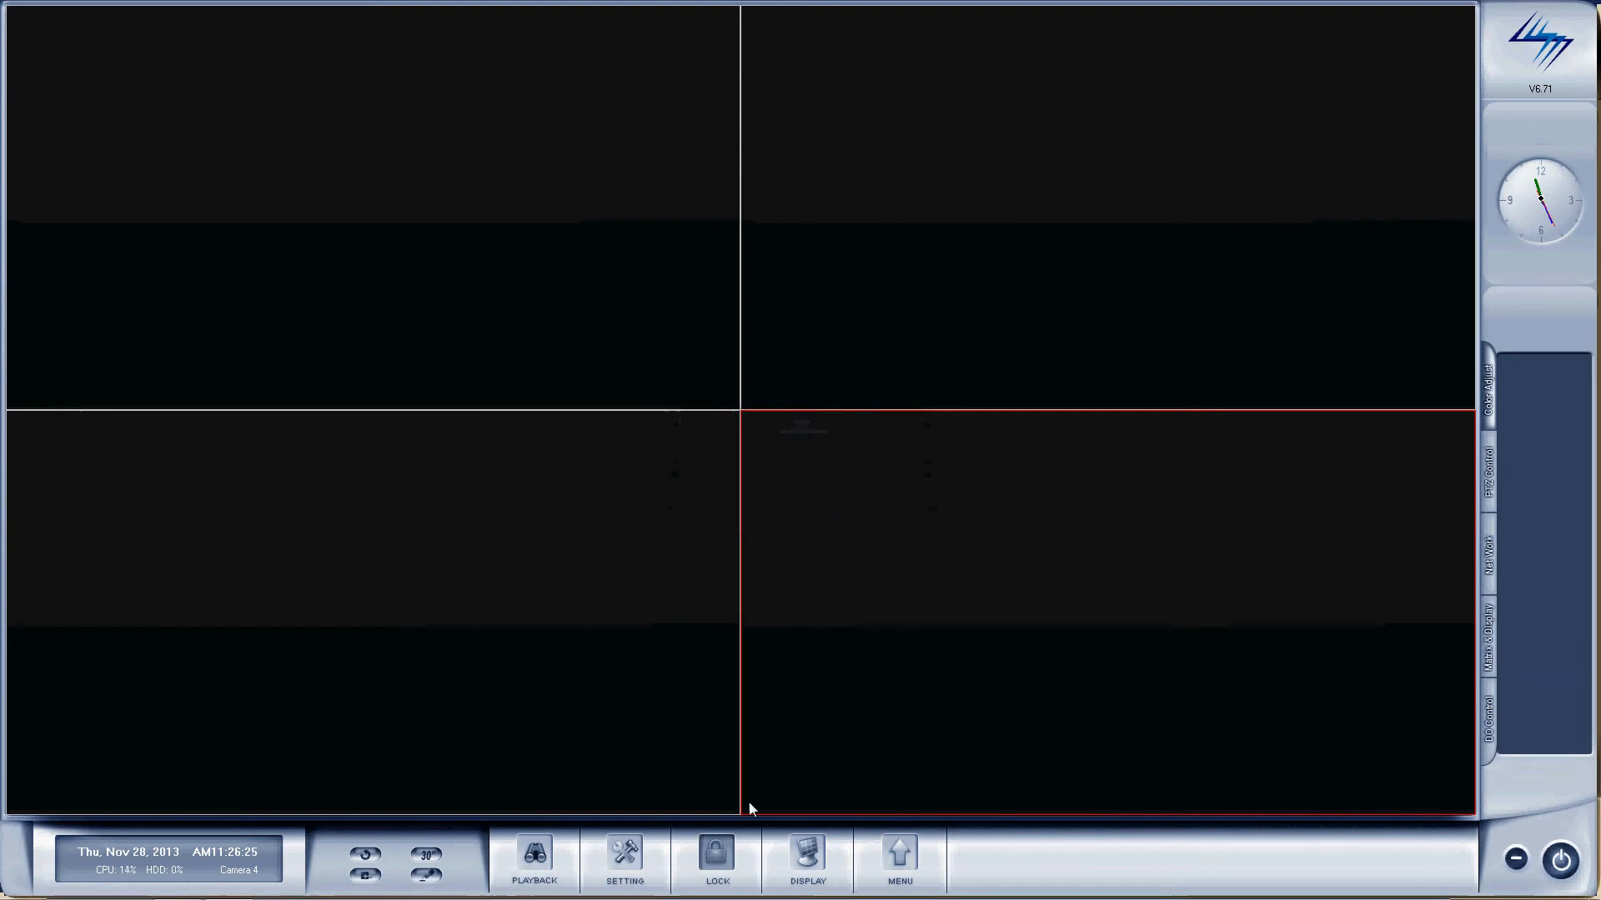
- Log in with the user ID user, accept the empty password for future use, and check the account's access to the settings
left_click(717, 853)
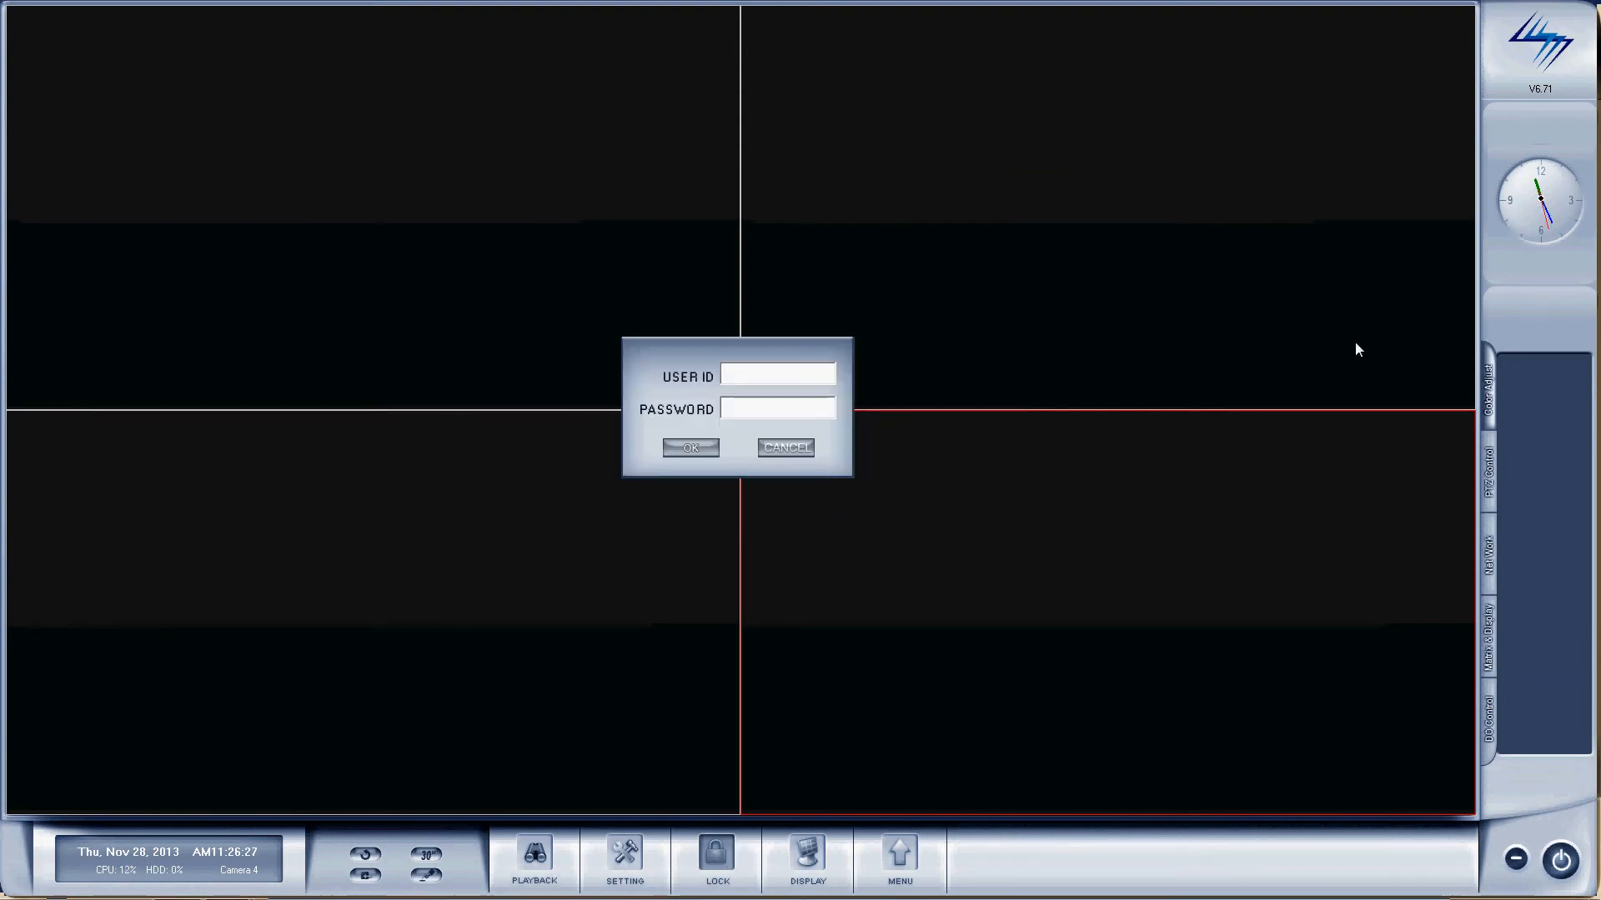
type("user")
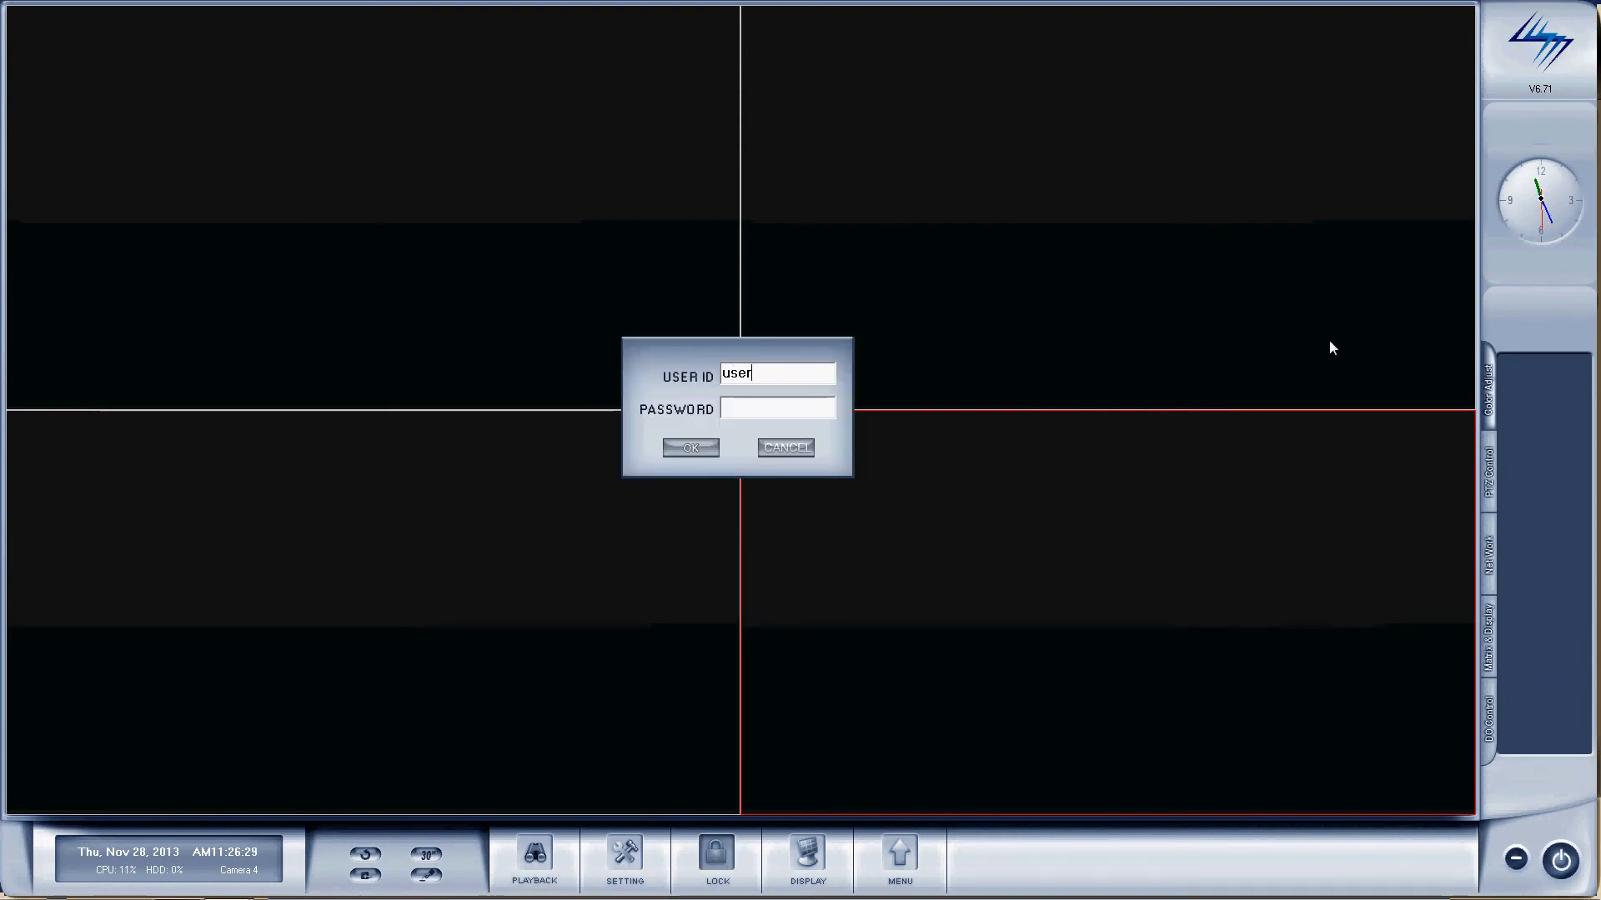
left_click(677, 450)
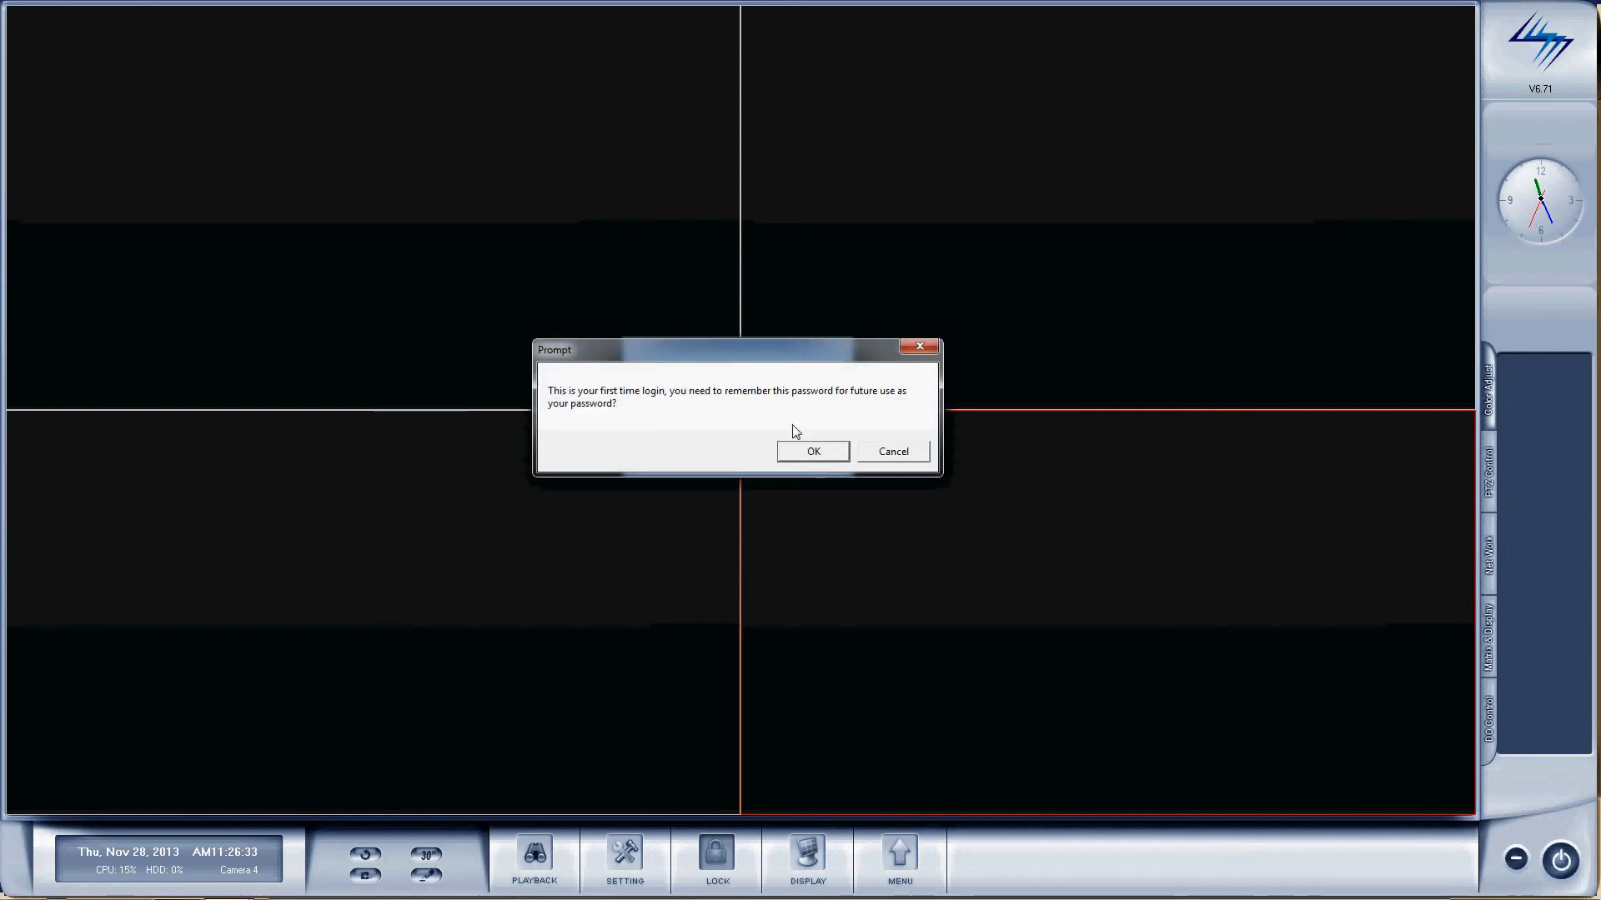
left_click(813, 460)
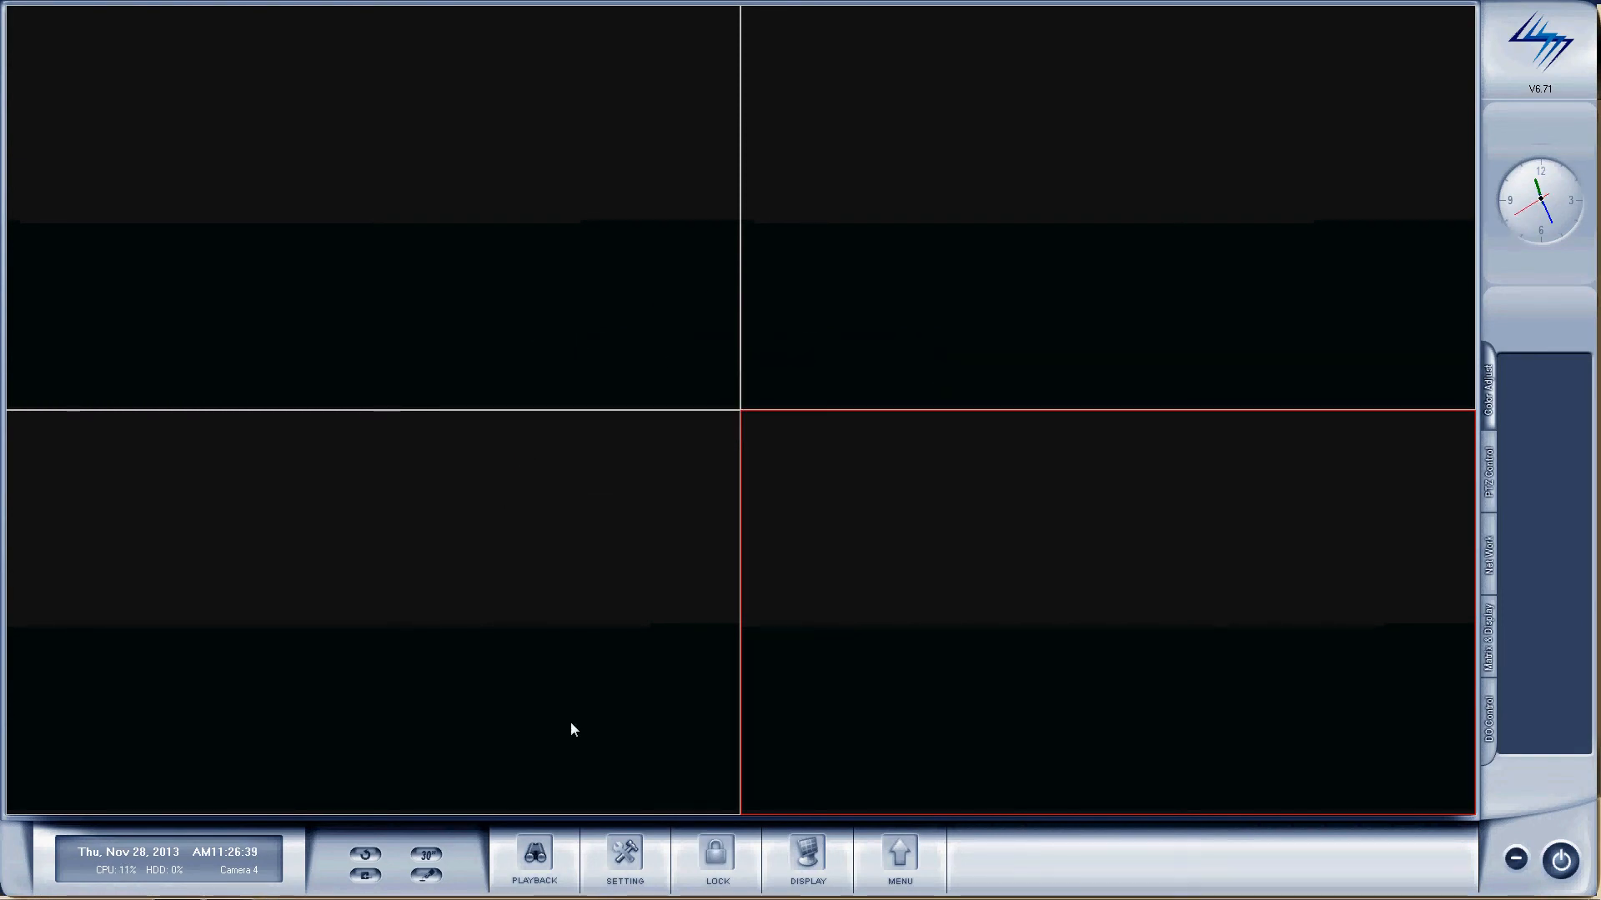
left_click(636, 854)
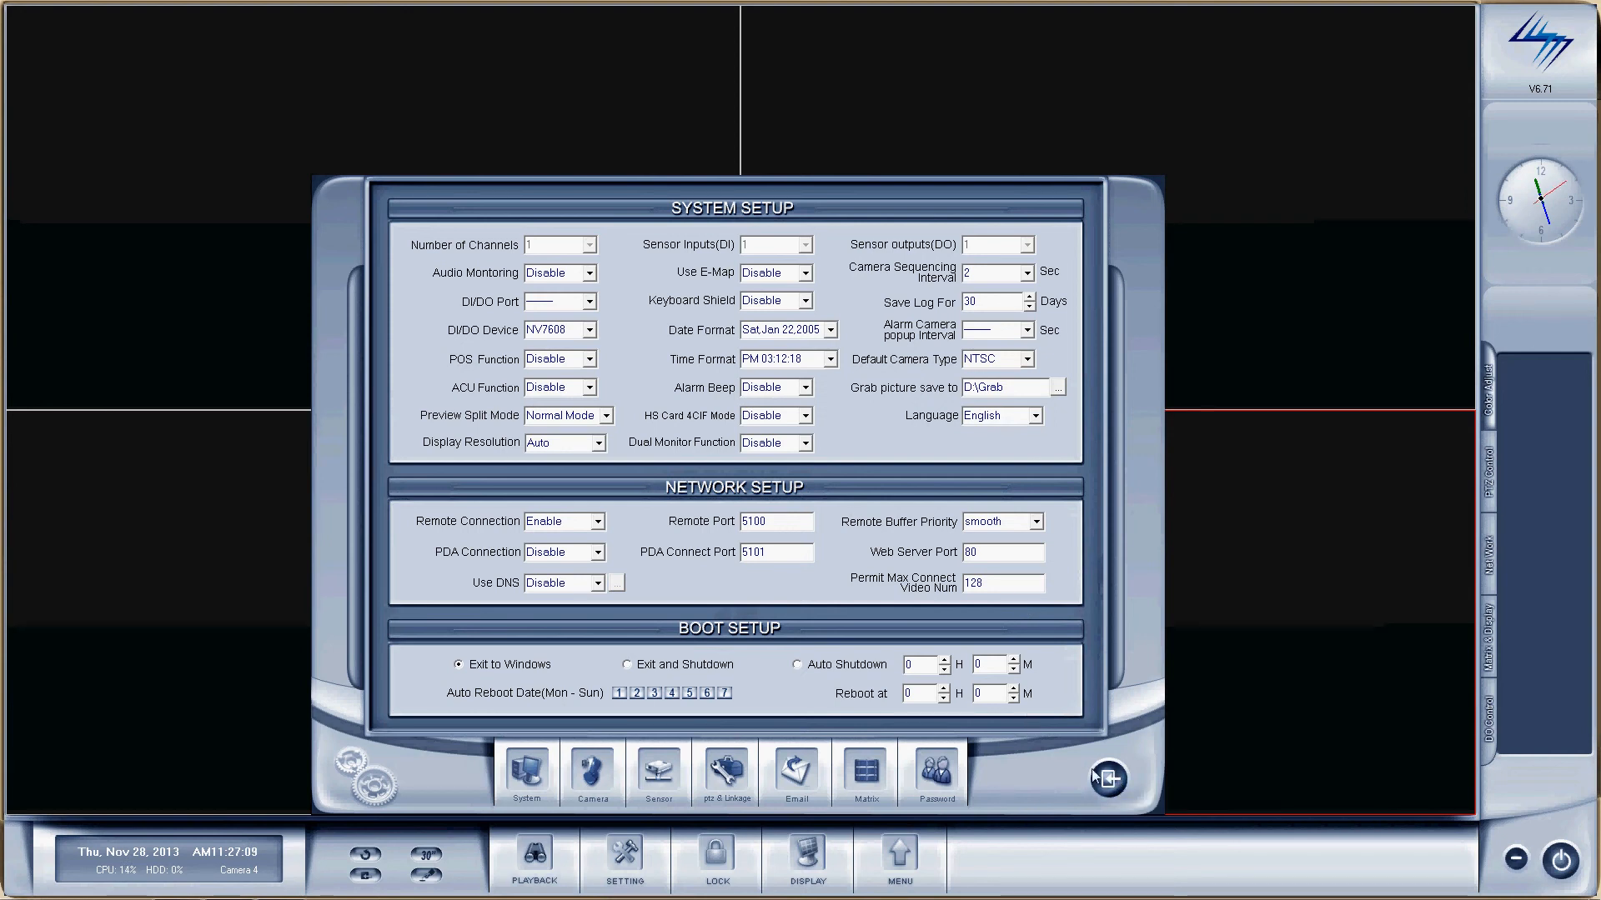
left_click(1113, 782)
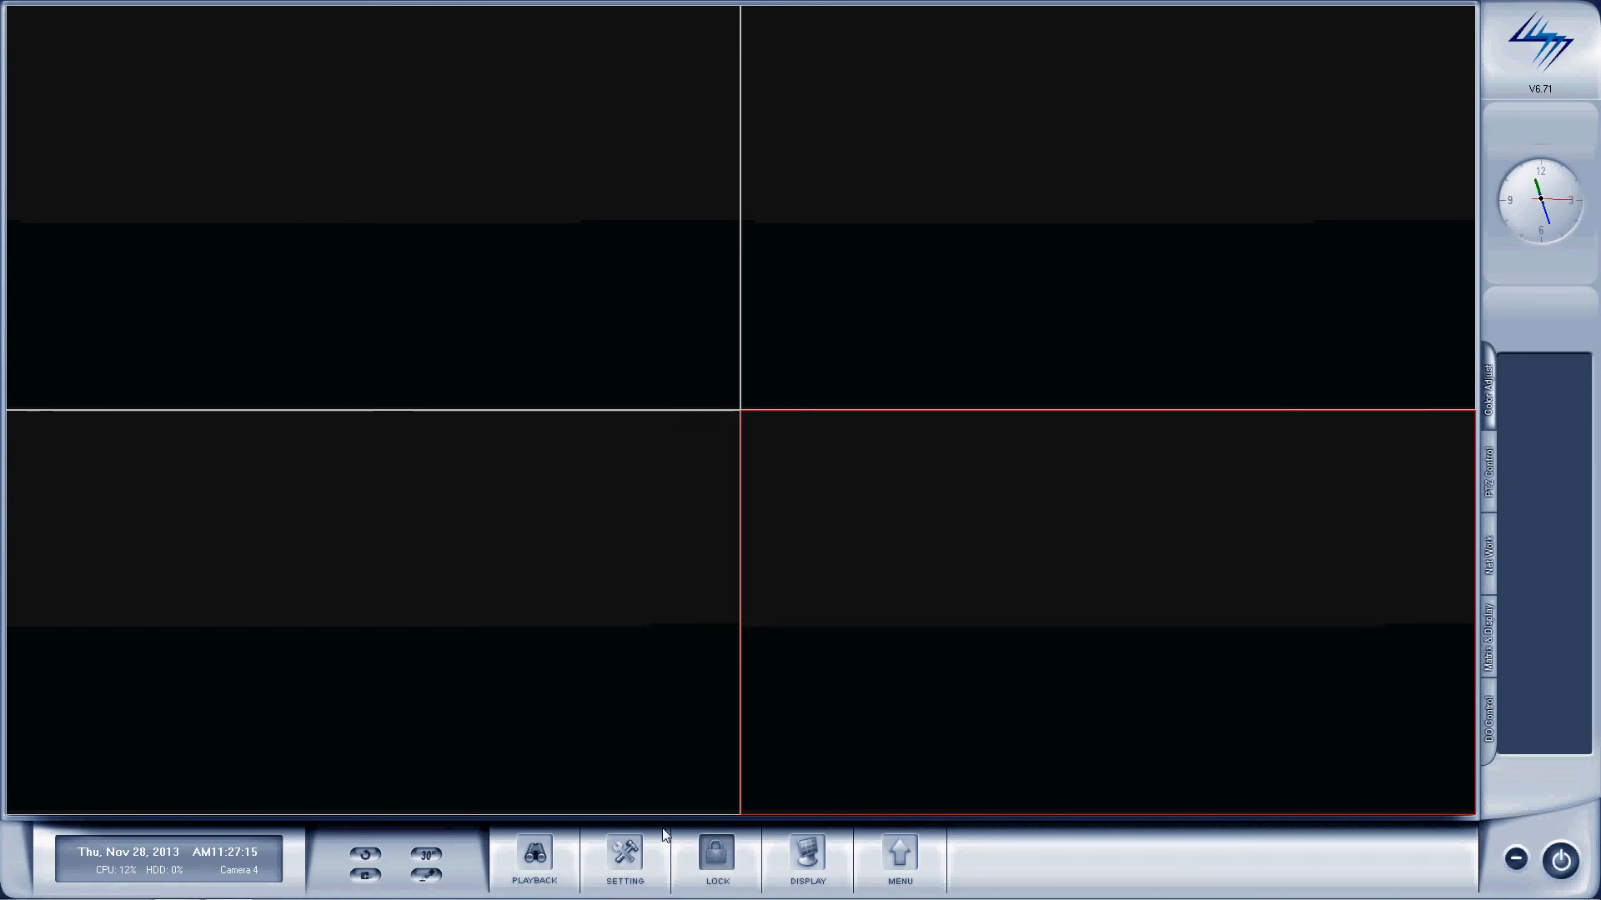
- Log back in with the user ID admin
left_click(708, 854)
type("admin")
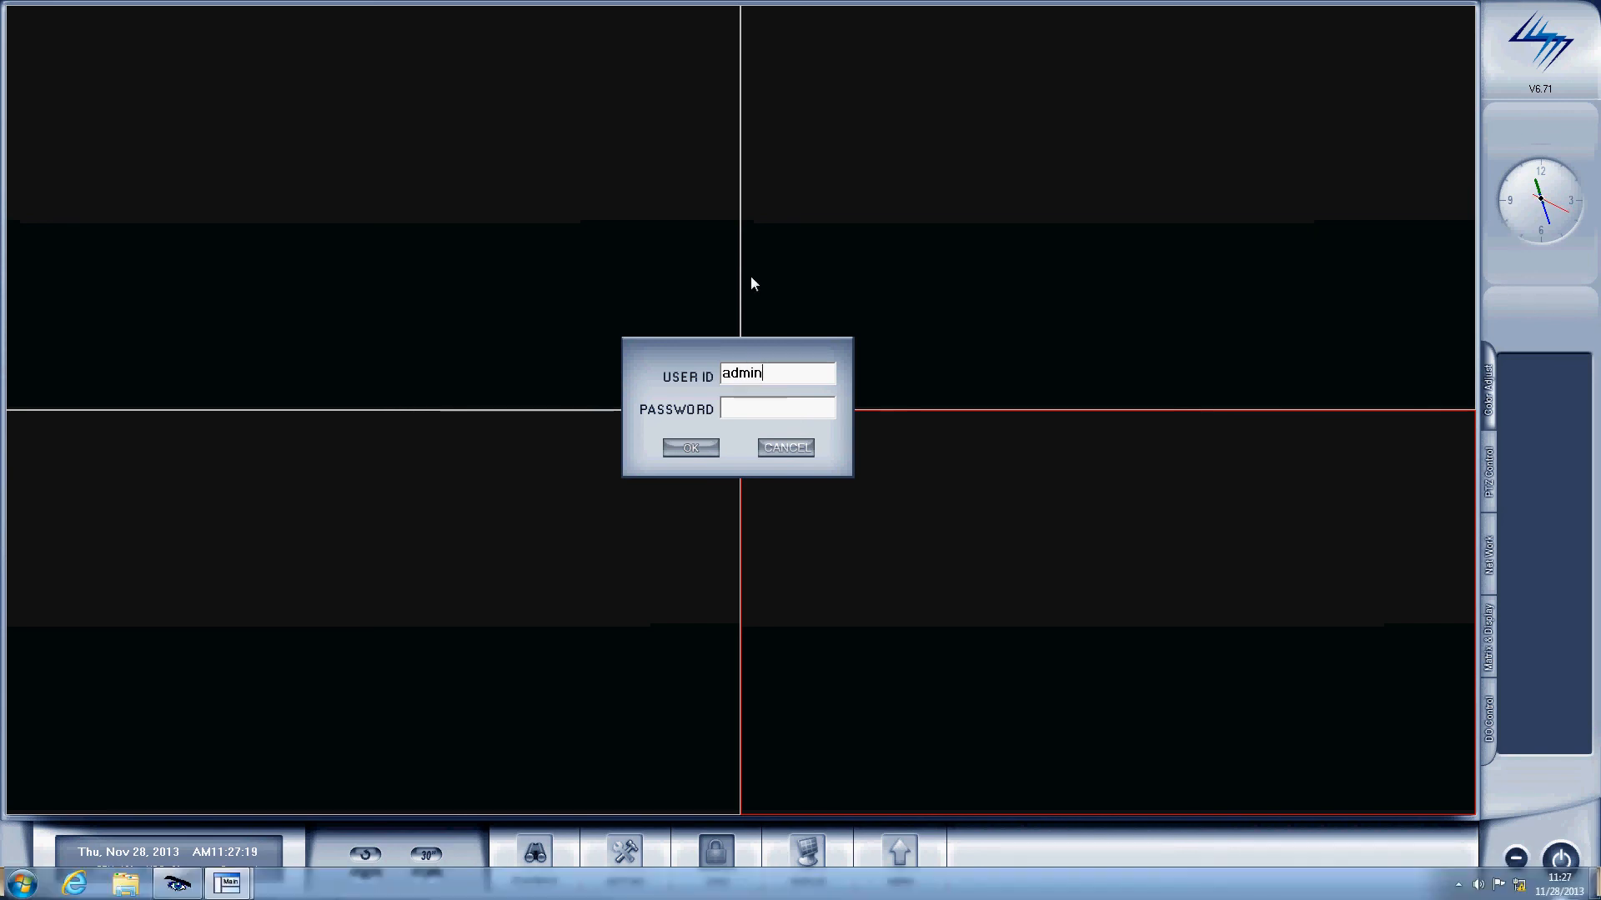
left_click(689, 449)
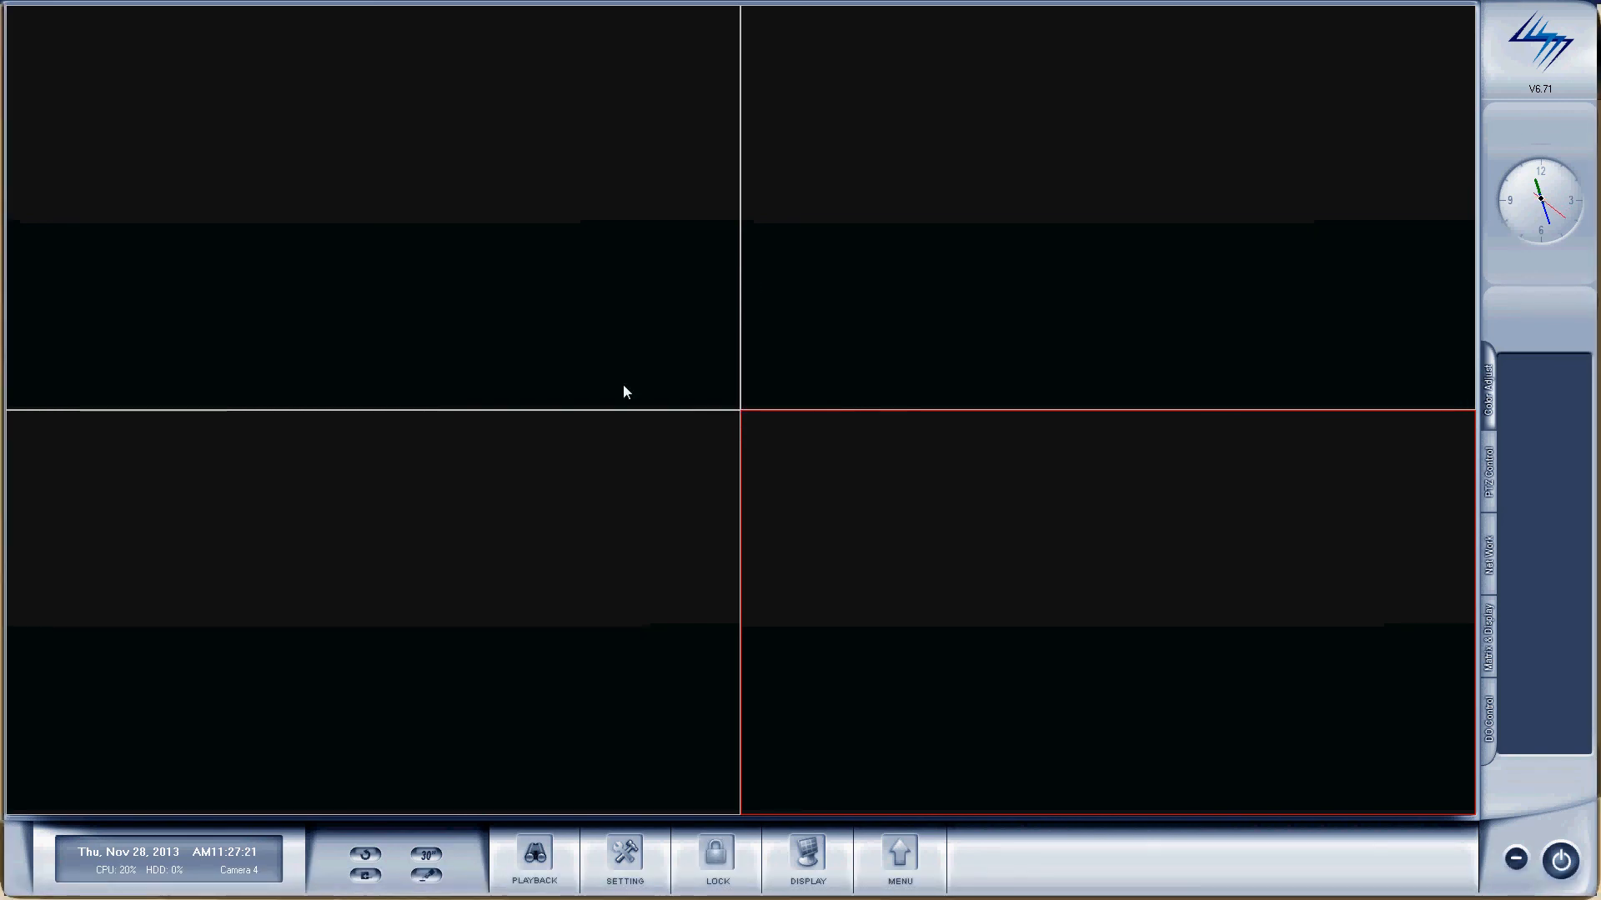
- Set the auto lock time to 6 minutes in the user information settings and save the change
left_click(627, 882)
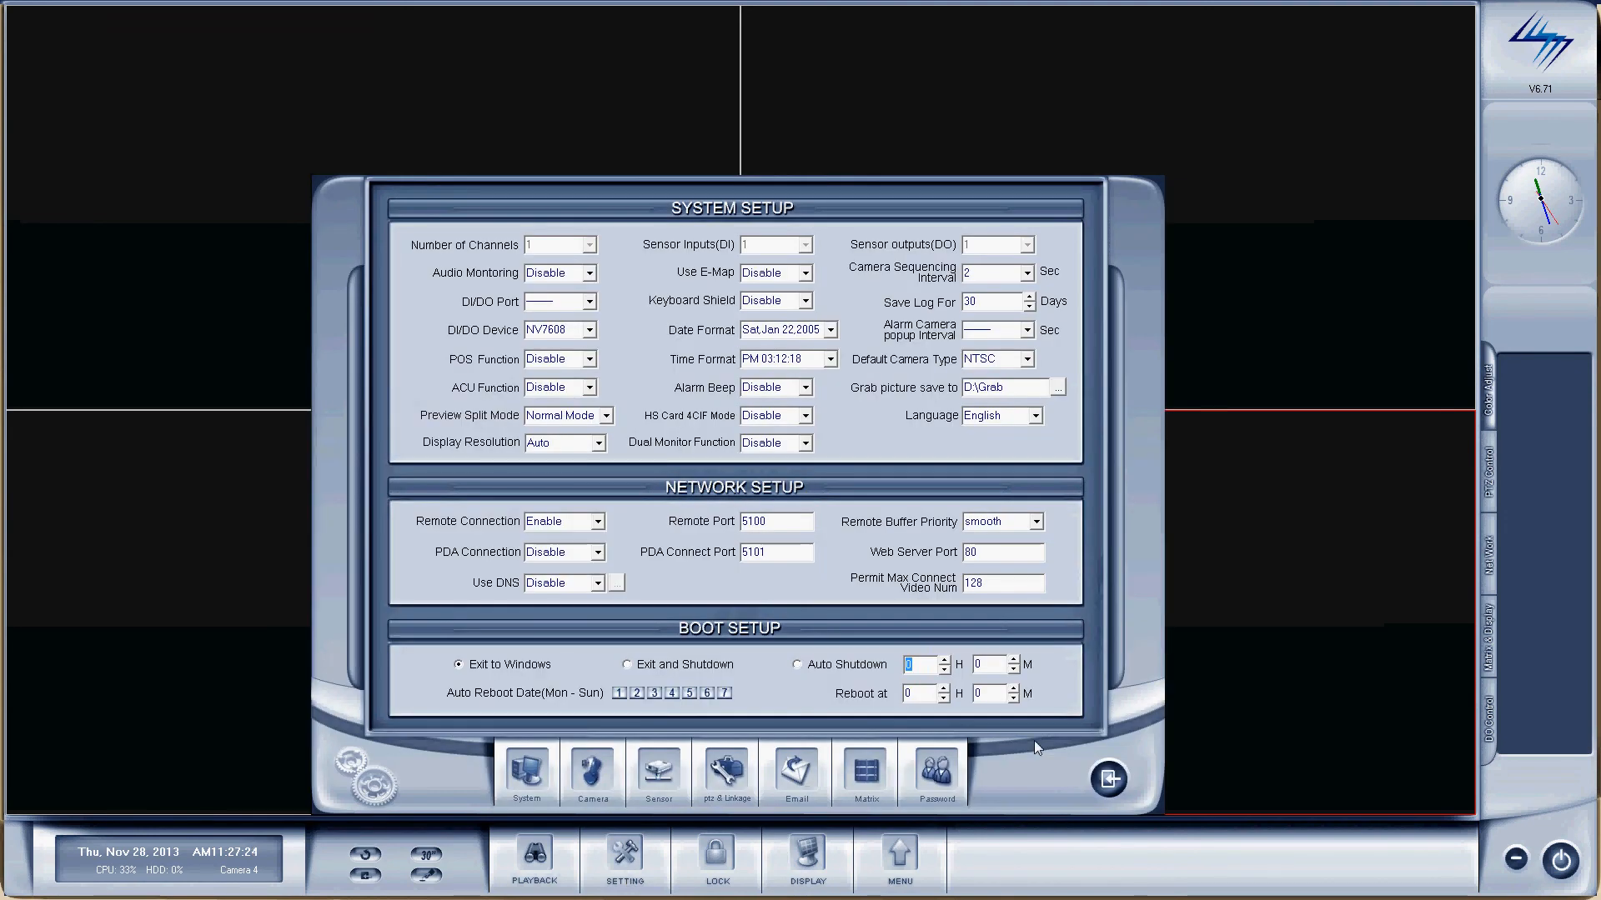
left_click(933, 774)
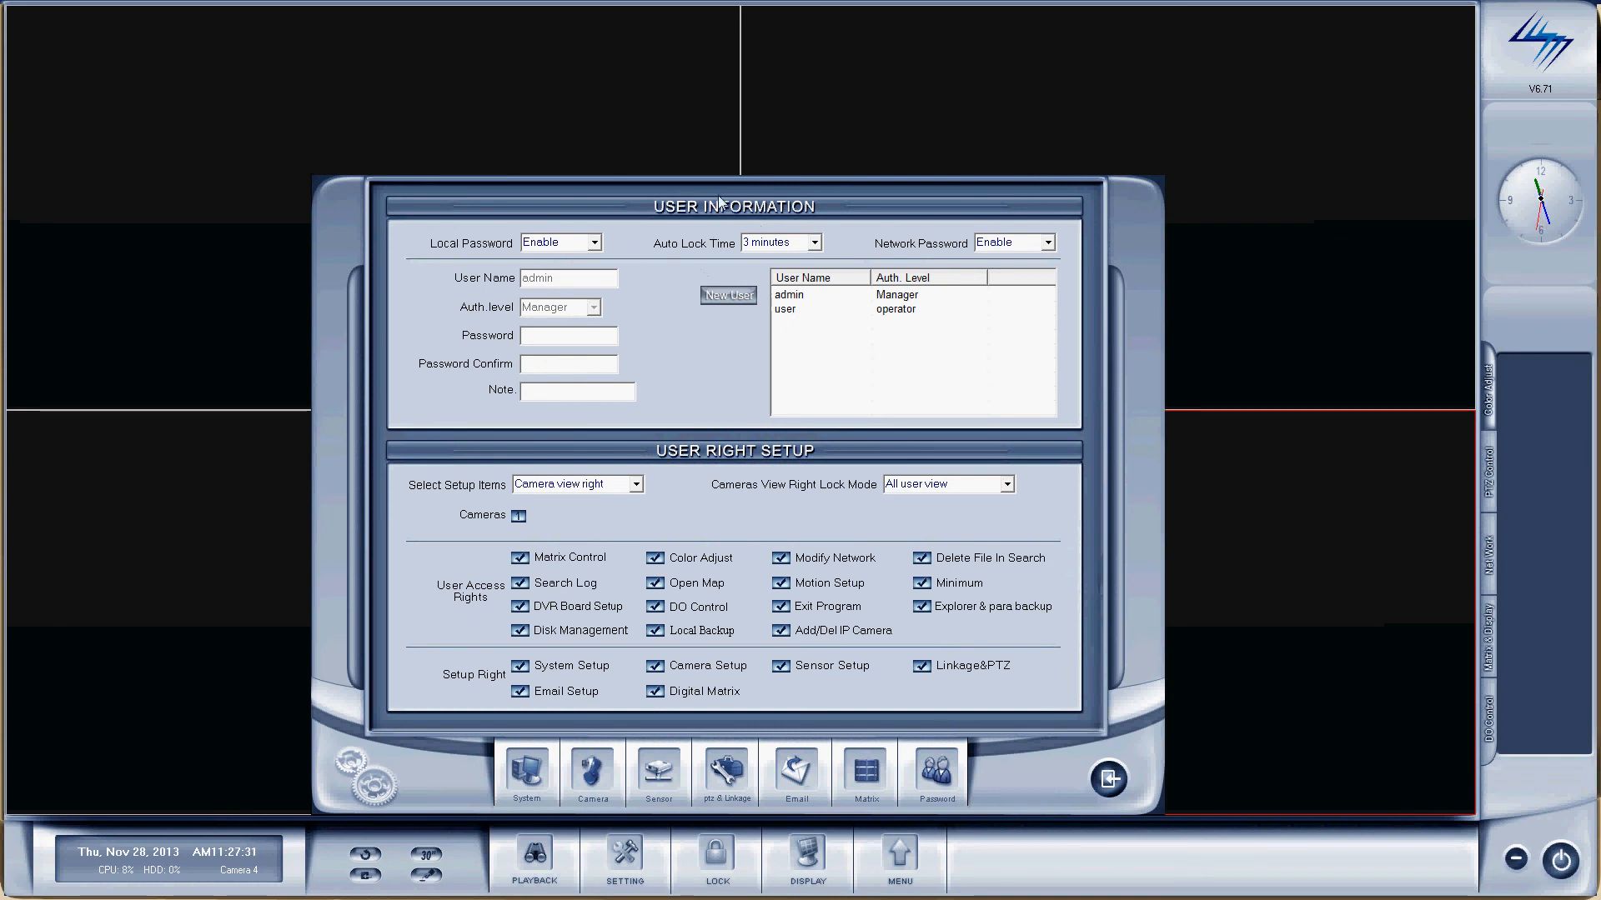
left_click(816, 245)
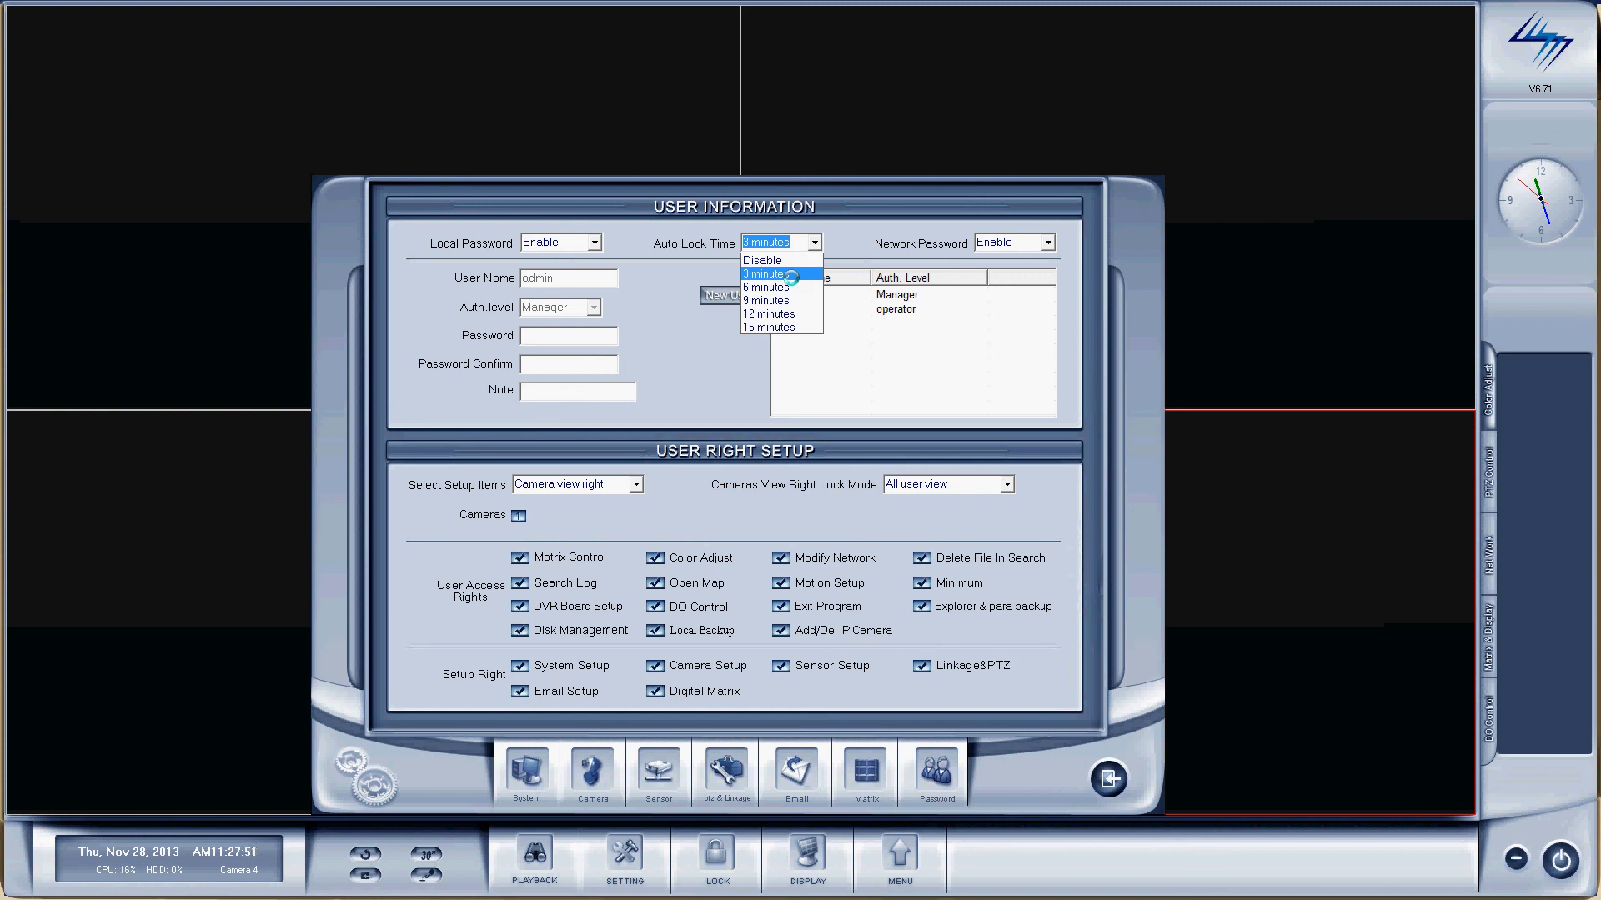
left_click(802, 287)
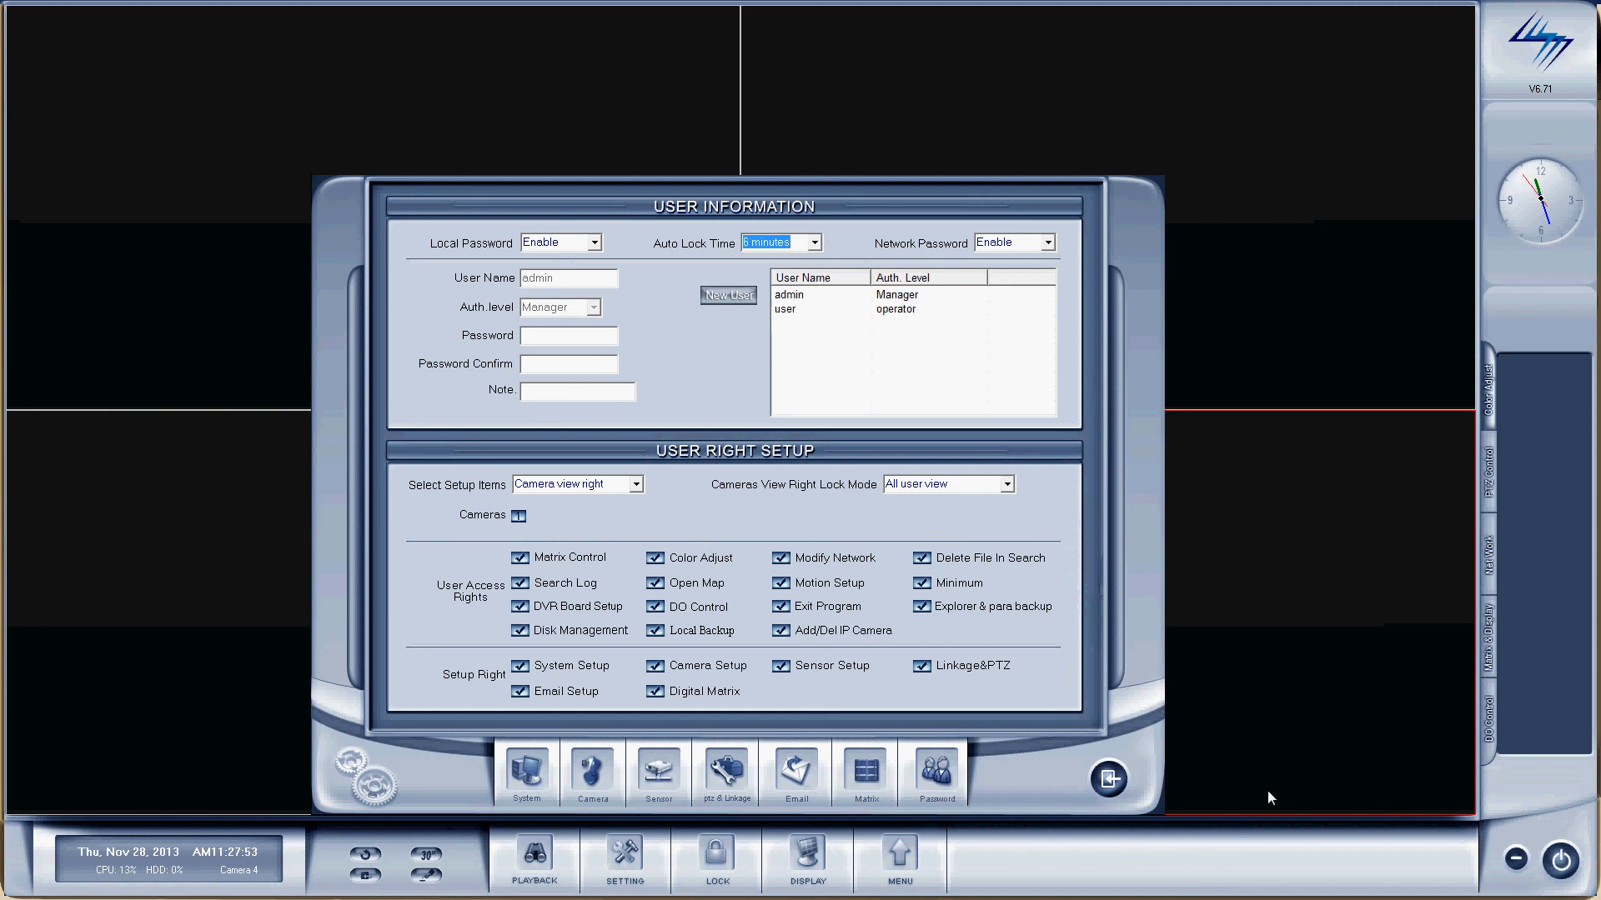
left_click(1118, 781)
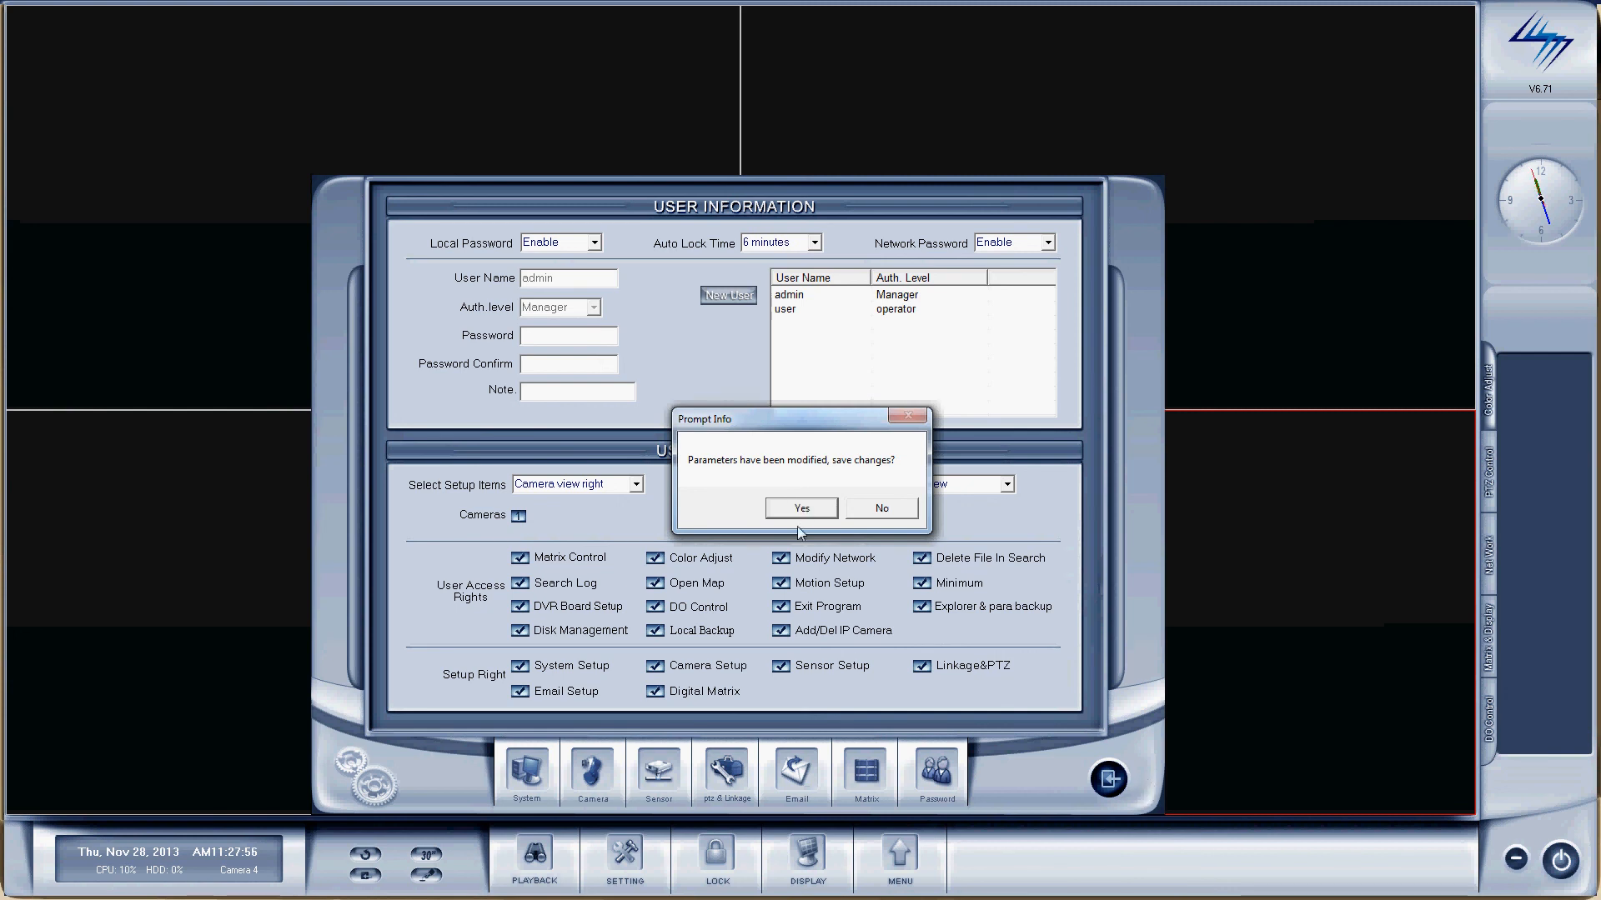
left_click(800, 508)
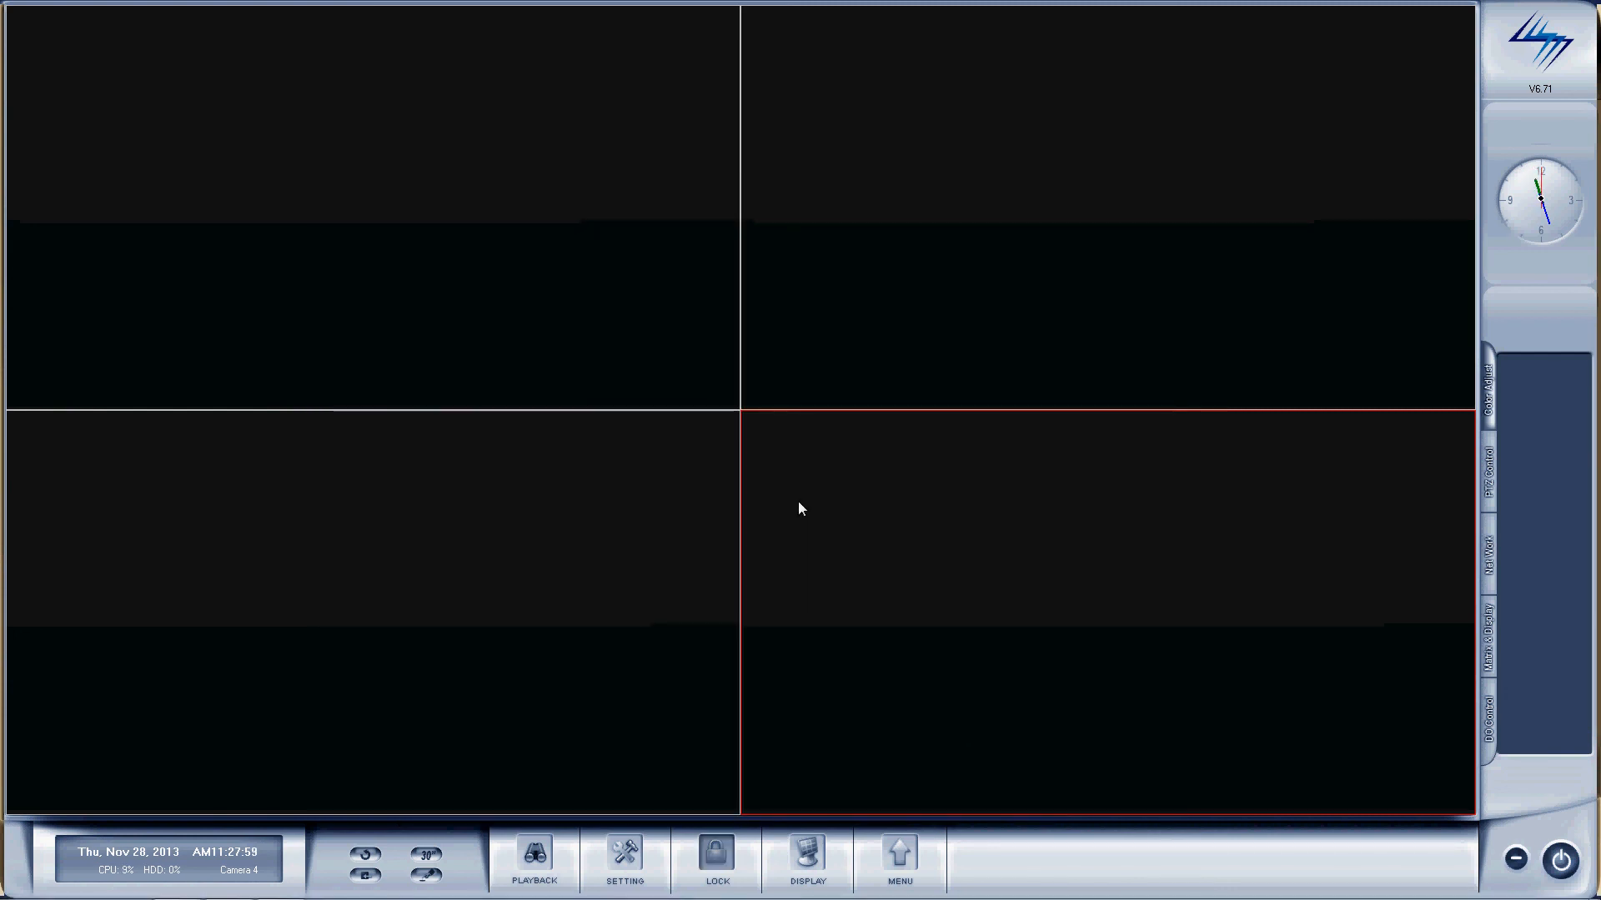